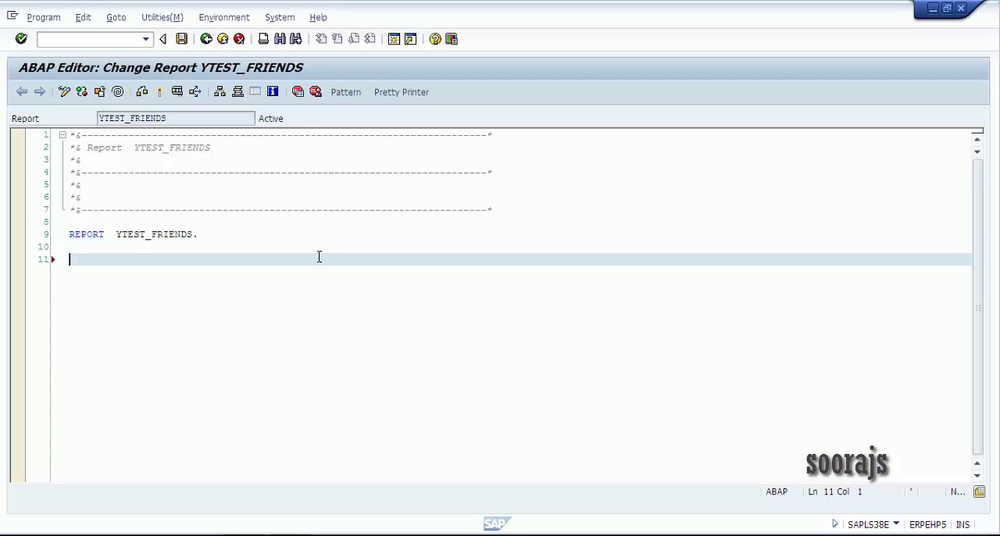
text(class )
text(crick)
text(eter definition.)
- Write class cricketer with a PRIVATE SECTION declaring name TYPE string
key(Return)
key(Return)
key(Return)
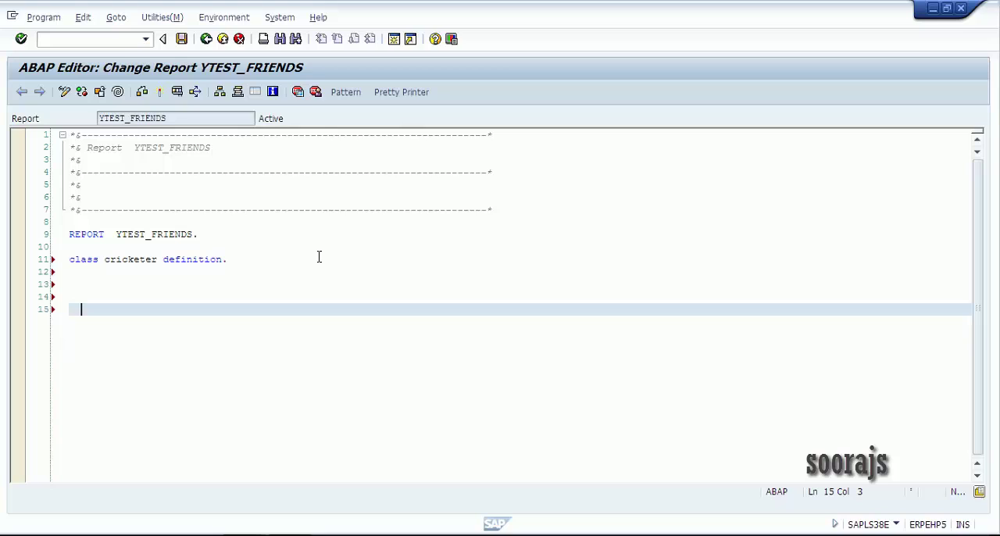
text(ndclasss)
text(.)
click(133, 271)
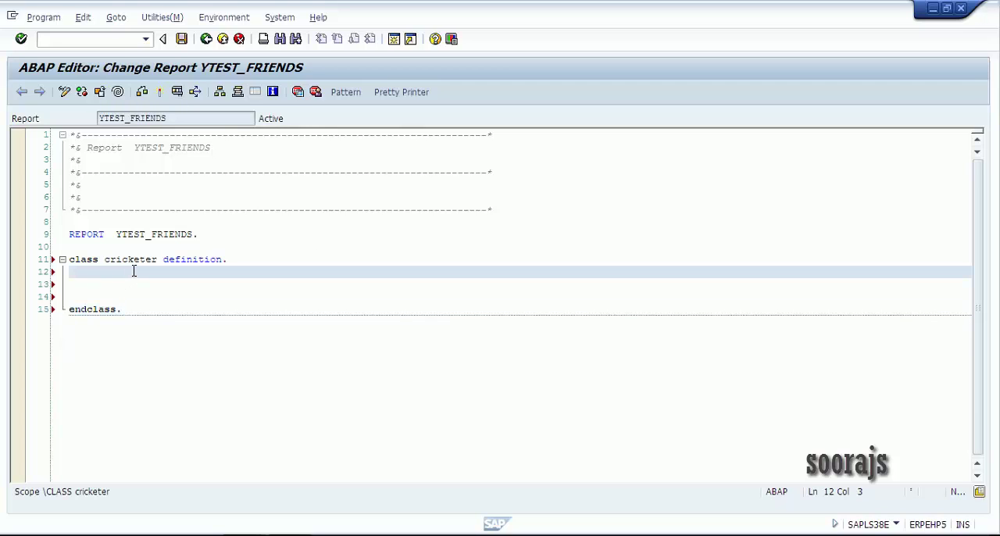
text(private section.)
key(Return)
text(data: )
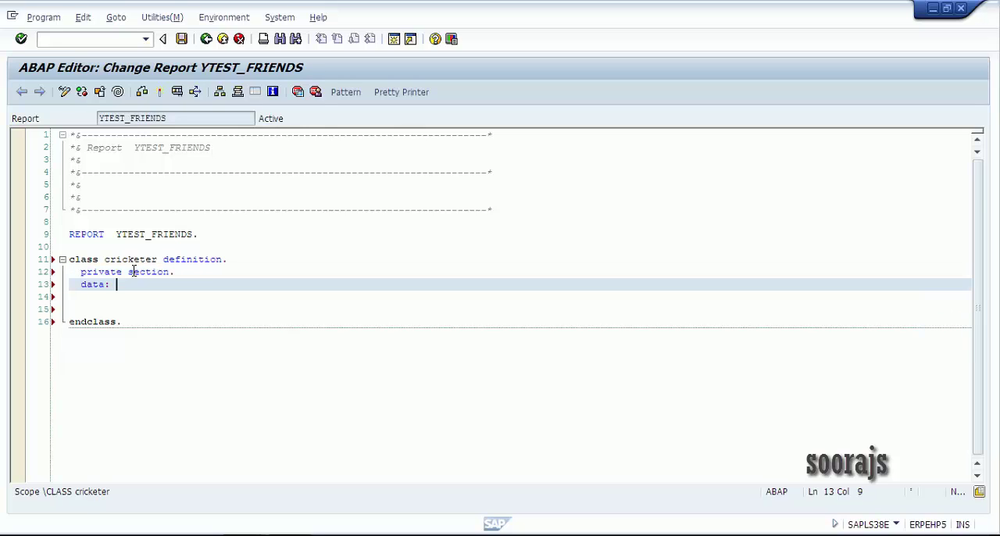
text(name type stri)
text(ng.)
key(Down)
key(Delete)
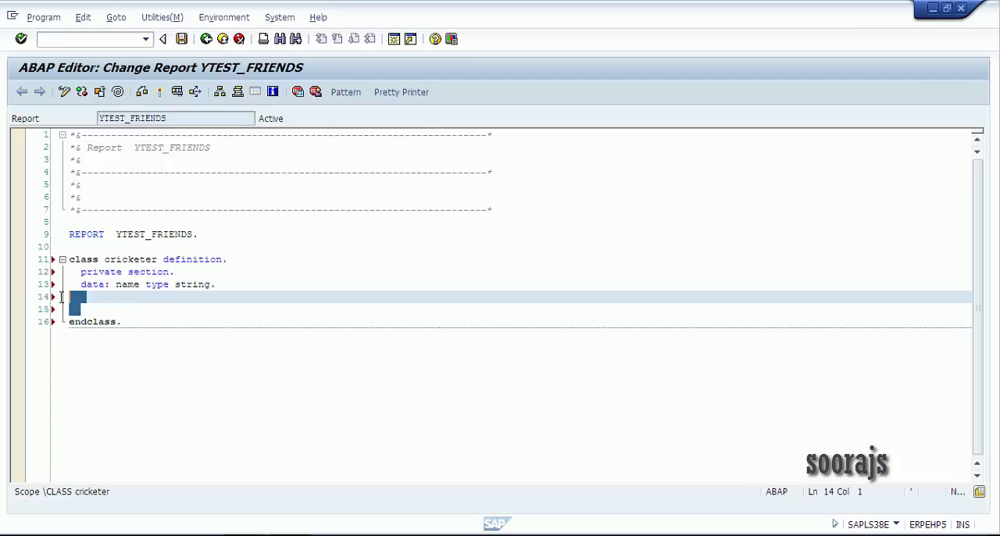
key(Delete)
click(143, 297)
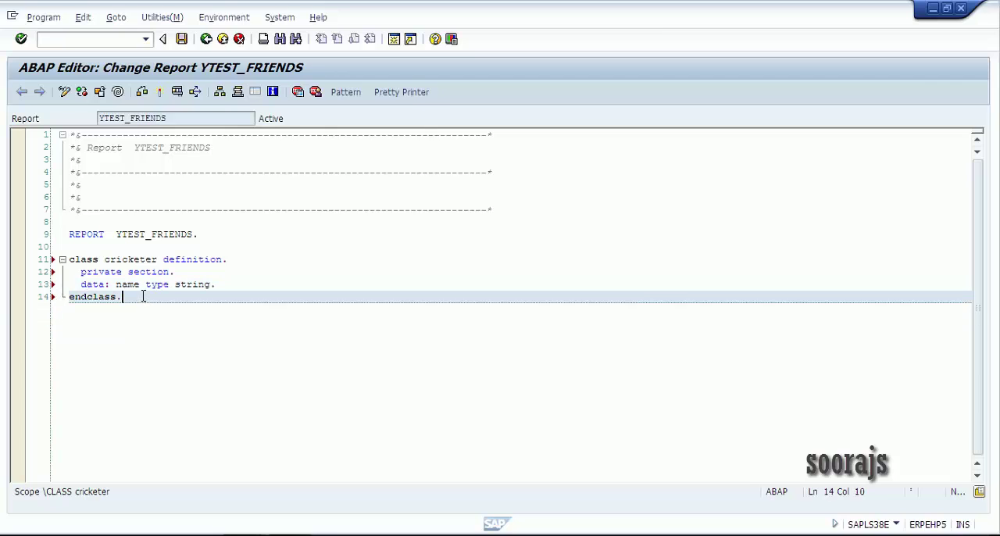
key(Return)
key(Return)
text(class-methods)
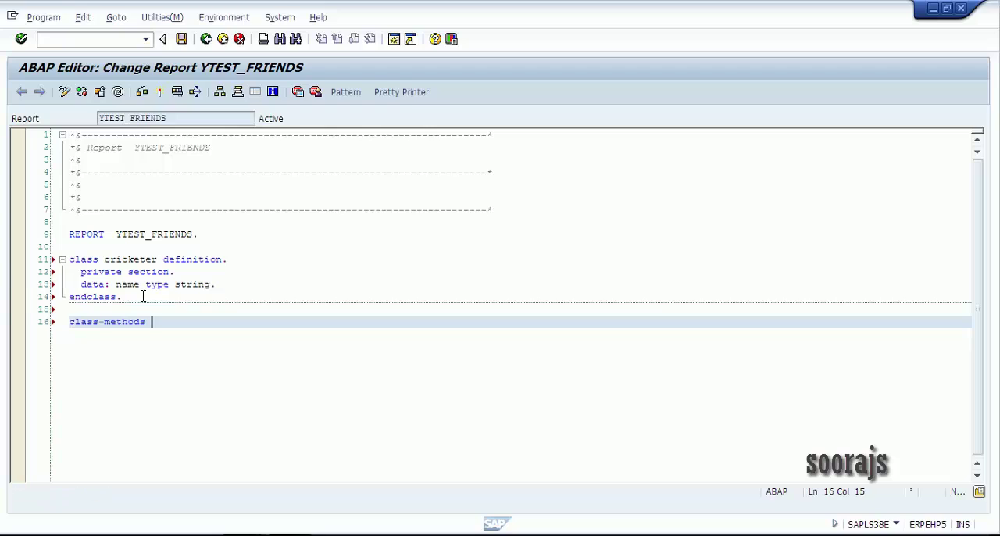
- Declare class umpire with public method set_name importing im_name TYPE string
key(BackSpace)
key(BackSpace)
key(BackSpace)
key(BackSpace)
key(BackSpace)
key(BackSpace)
key(BackSpace)
text(umpire d)
text(efinition.)
key(Return)
key(Return)
key(Return)
text(end)
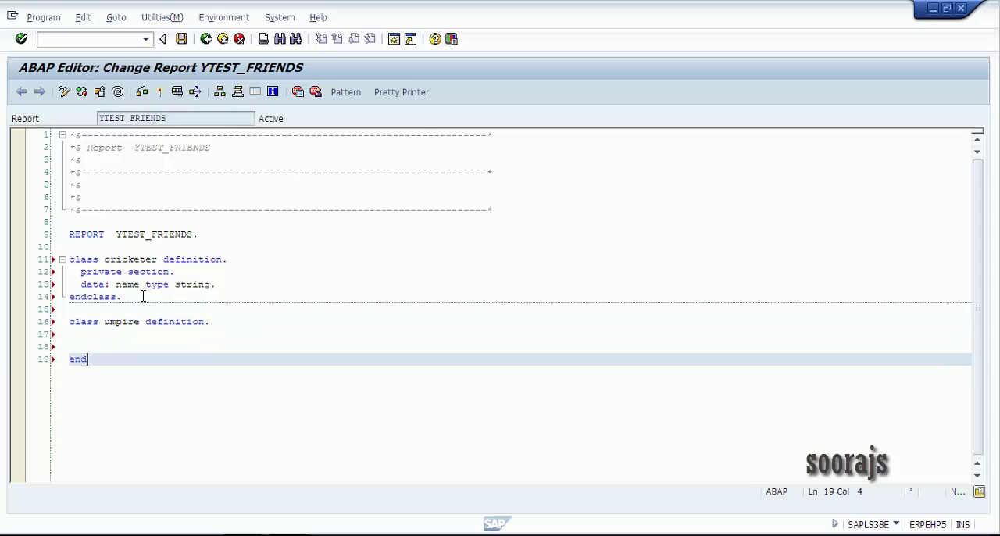
text(.)
key(BackSpace)
text(class.)
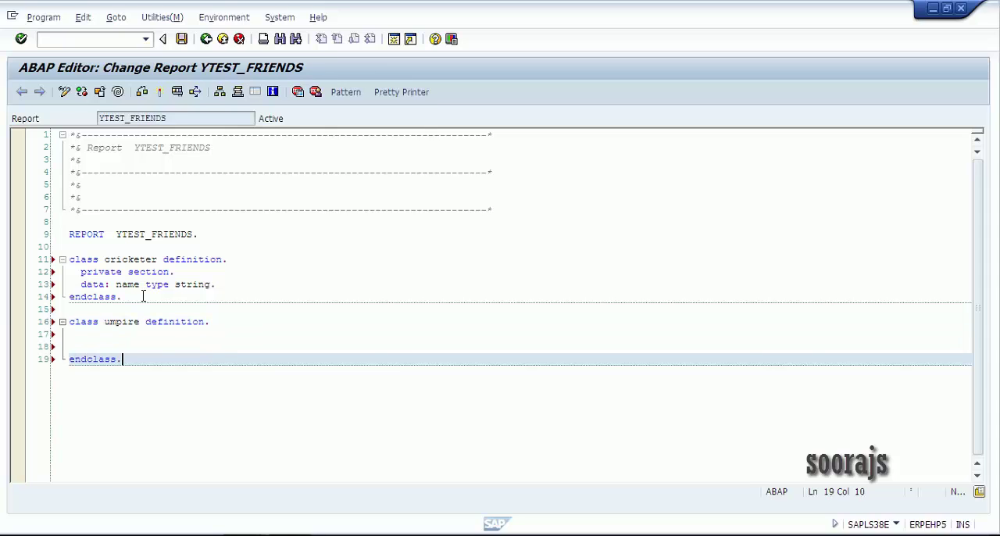
click(113, 335)
text(publ)
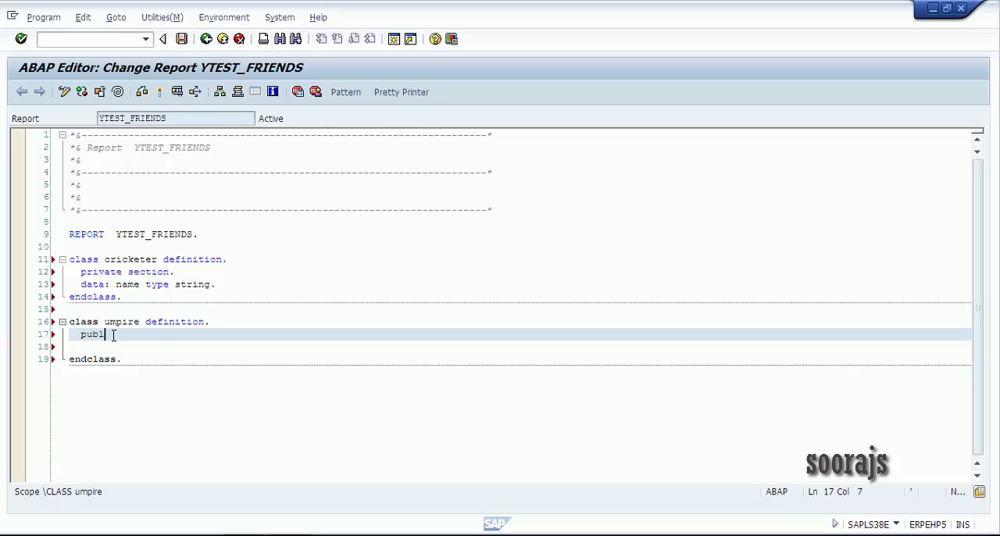
text(ic section.)
key(Return)
text(m)
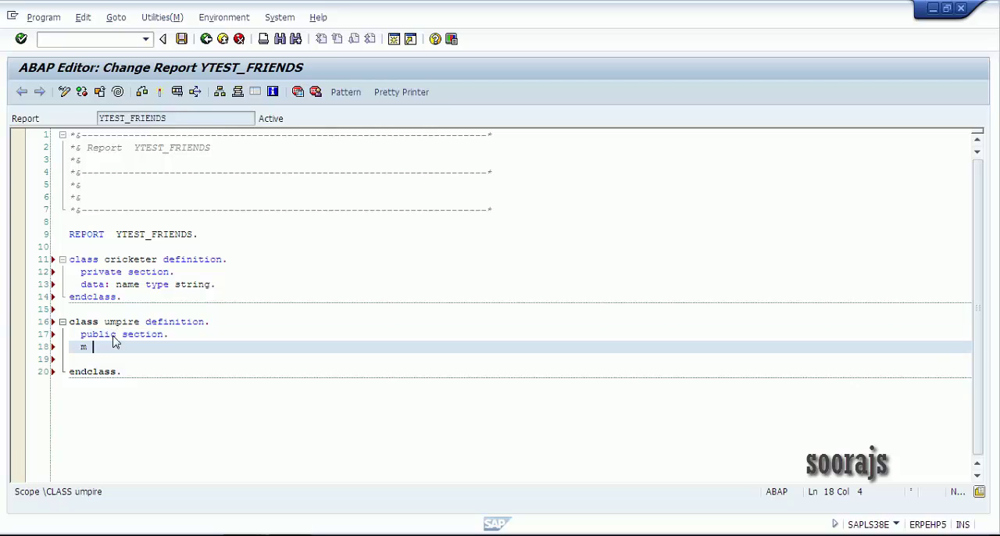
text(ethods: set)
text(_name t)
key(BackSpace)
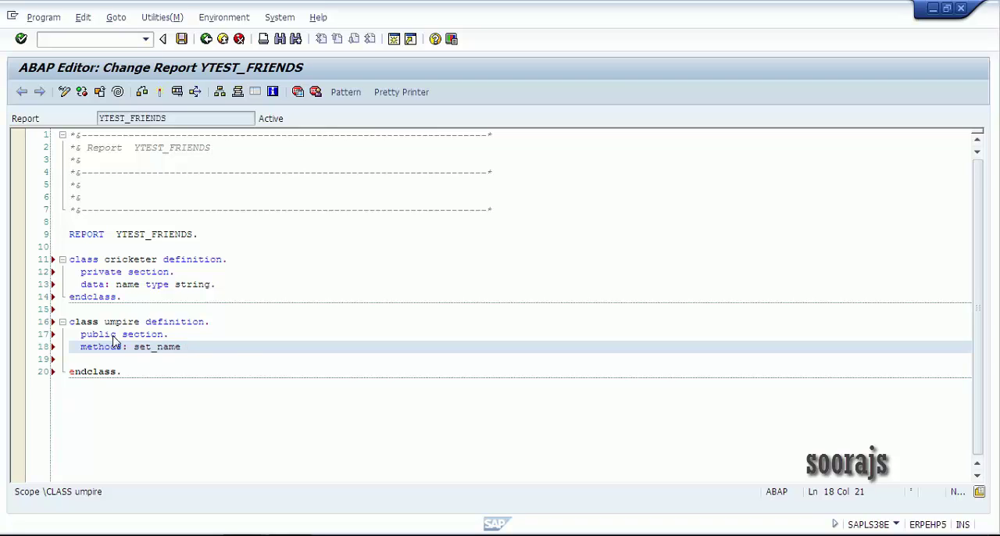
text(importing im_name)
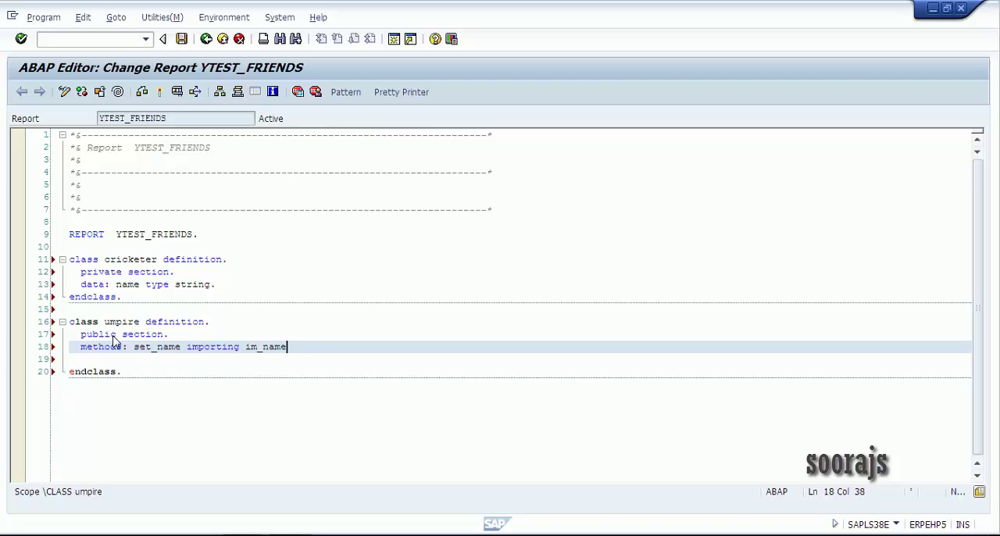
text( type string.)
click(74, 359)
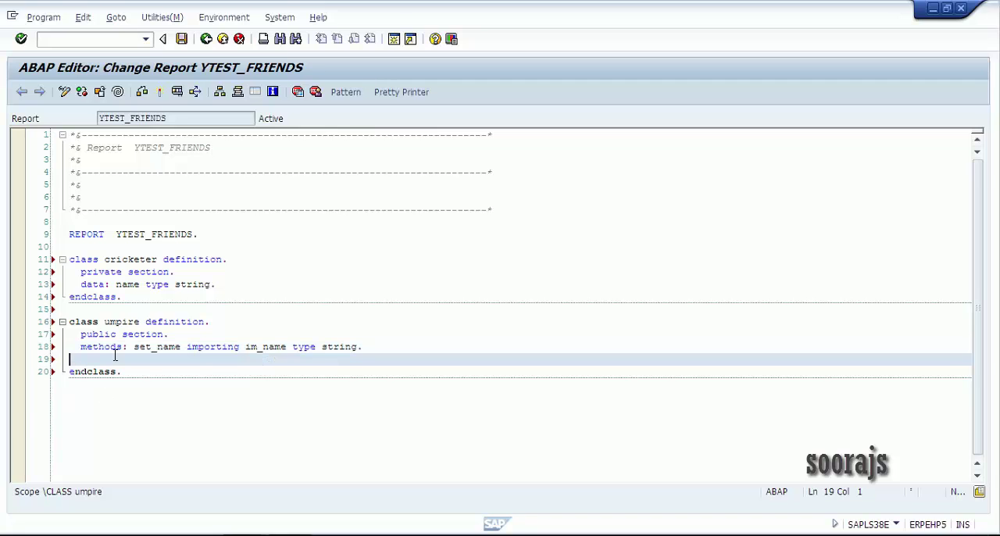
- Remove the blank line inside umpire and review cricketer's private name attribute
key(BackSpace)
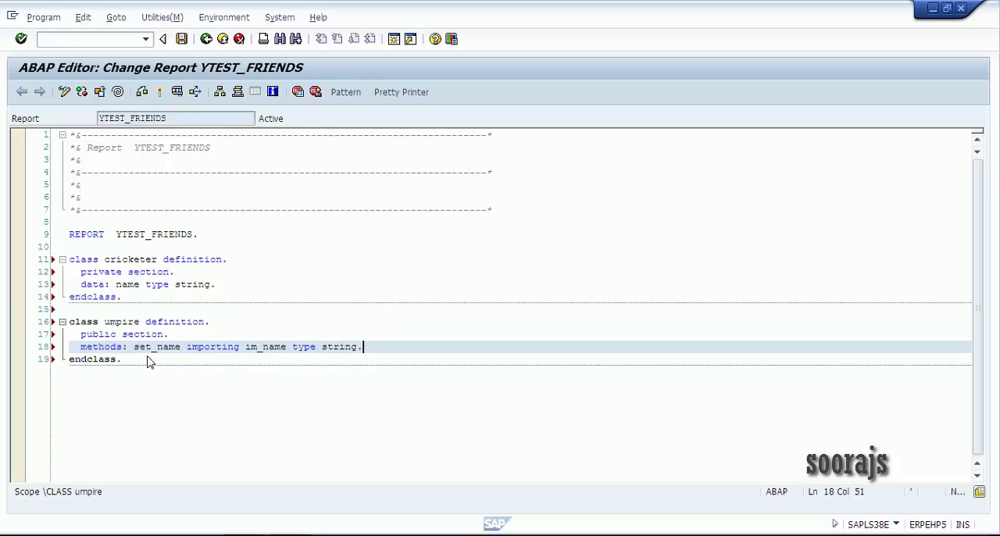
click(191, 284)
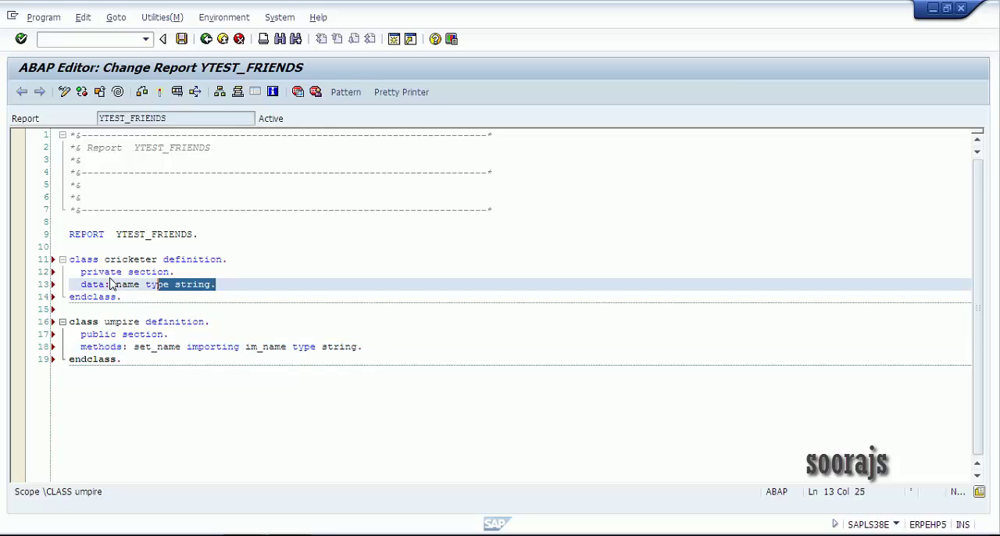
click(99, 272)
click(191, 285)
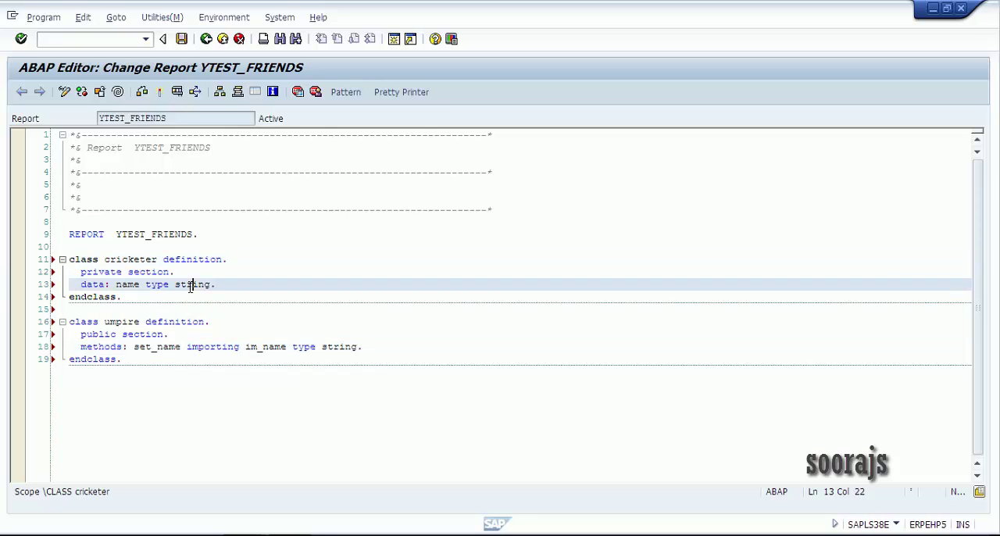
- Add empty lines below the umpire class's ENDCLASS
click(125, 358)
key(Return)
key(Return)
key(Return)
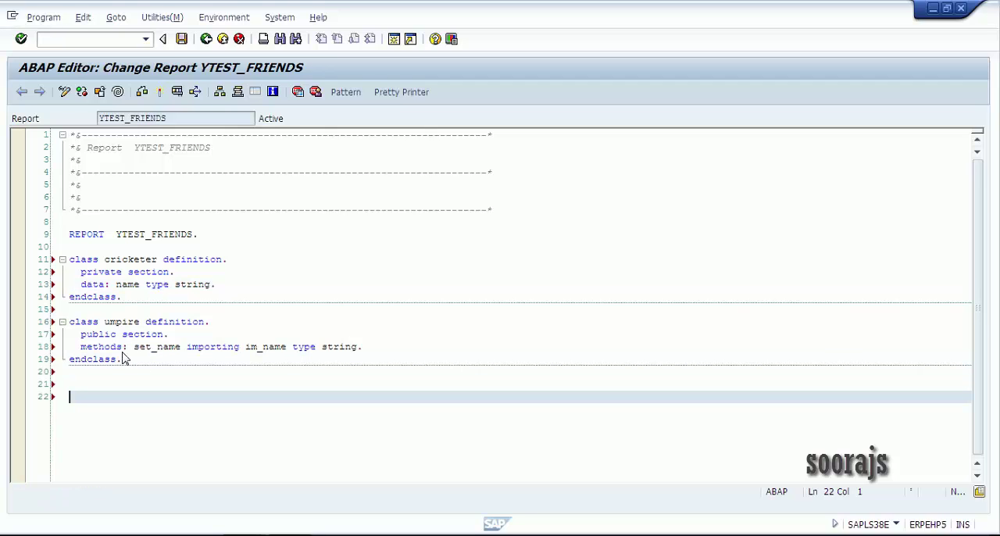
- Start CLASS umpire IMPLEMENTATION containing a METHOD set_name block
key(BackSpace)
key(BackSpace)
key(Return)
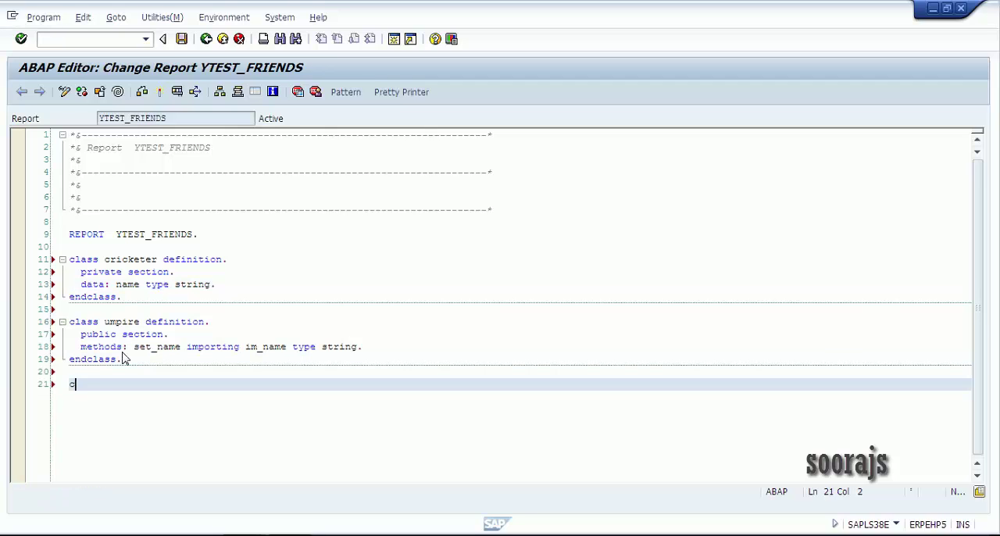
text(class ump)
text(ire implementation.)
key(Return)
key(Return)
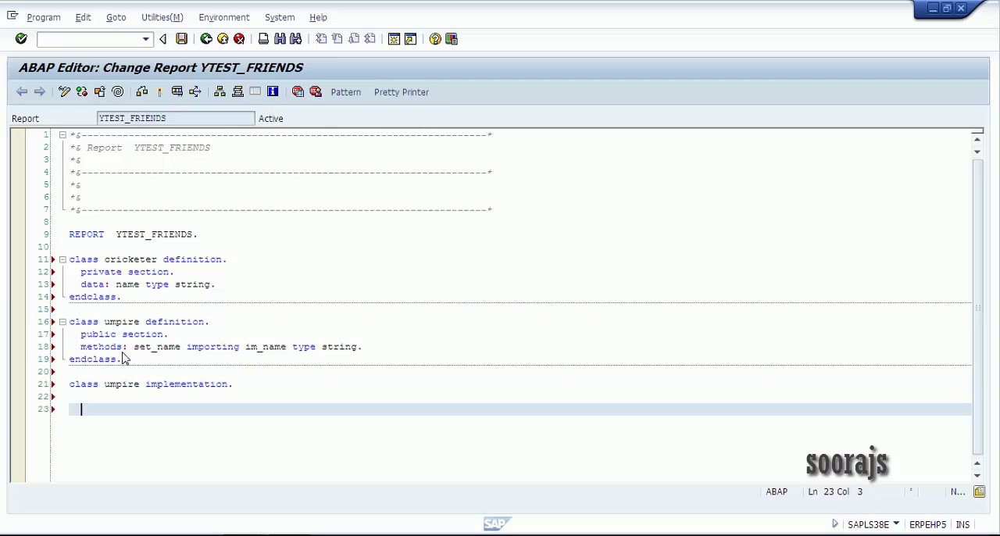
key(Return)
text(endclass.)
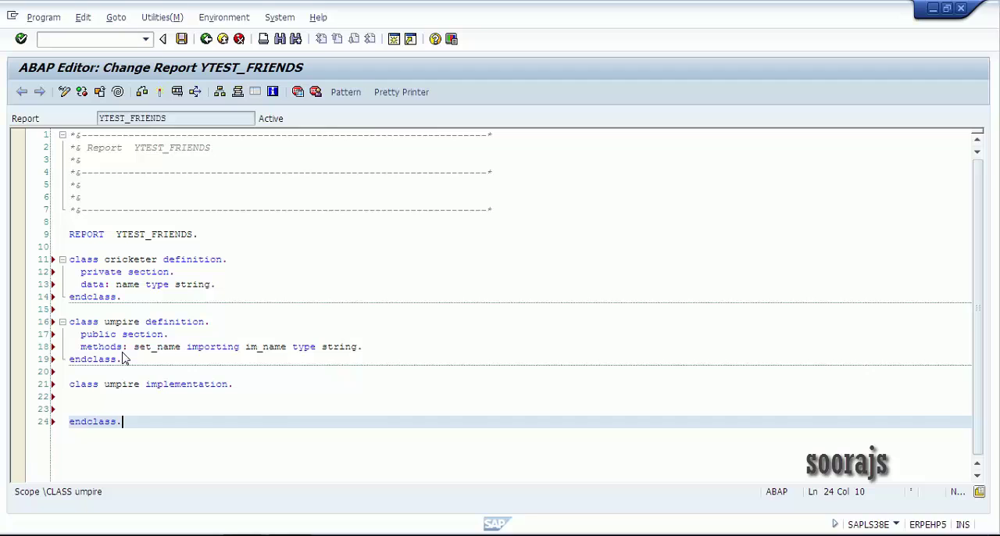
click(112, 397)
text(meth)
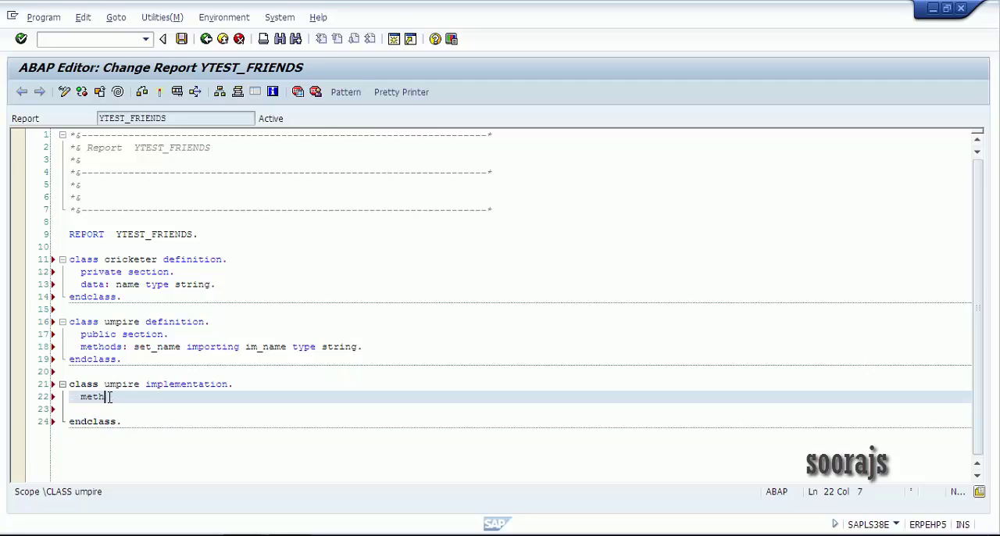
text(od set_na)
text(me.)
key(Return)
key(Return)
text(end)
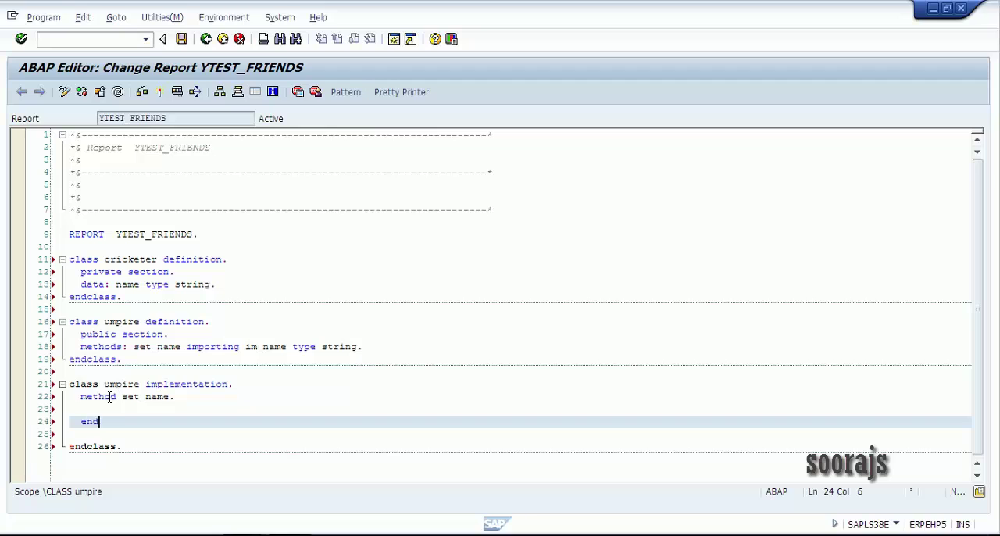
text( method.)
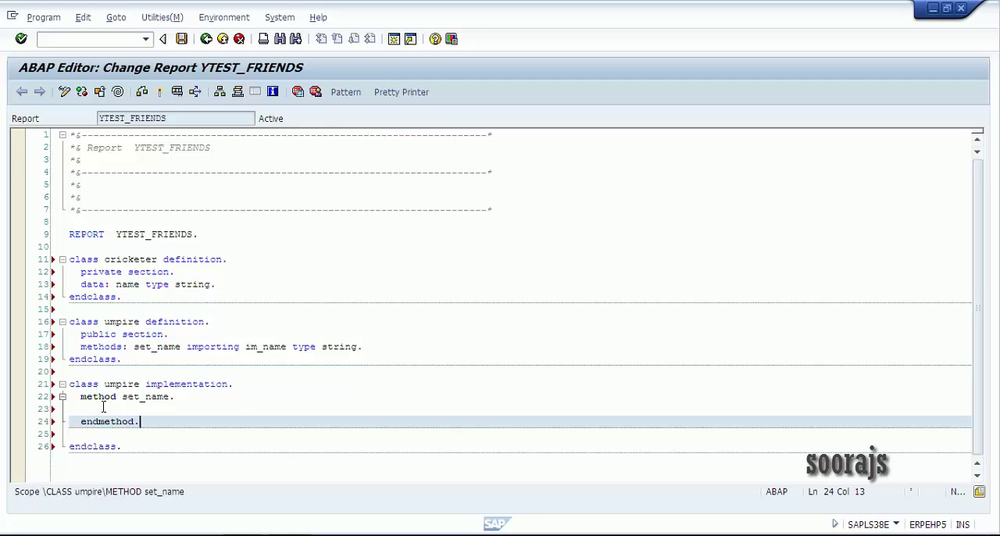
click(103, 407)
text(ta: )
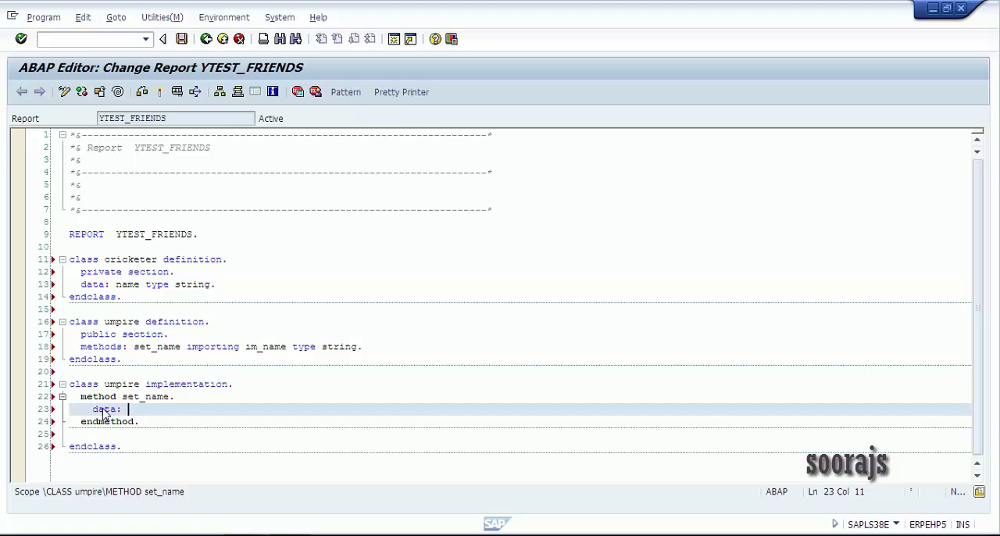
text(cr)
- Declare lo_cricketer as a cricketer reference and CREATE OBJECT lo_cricketer
key(BackSpace)
key(BackSpace)
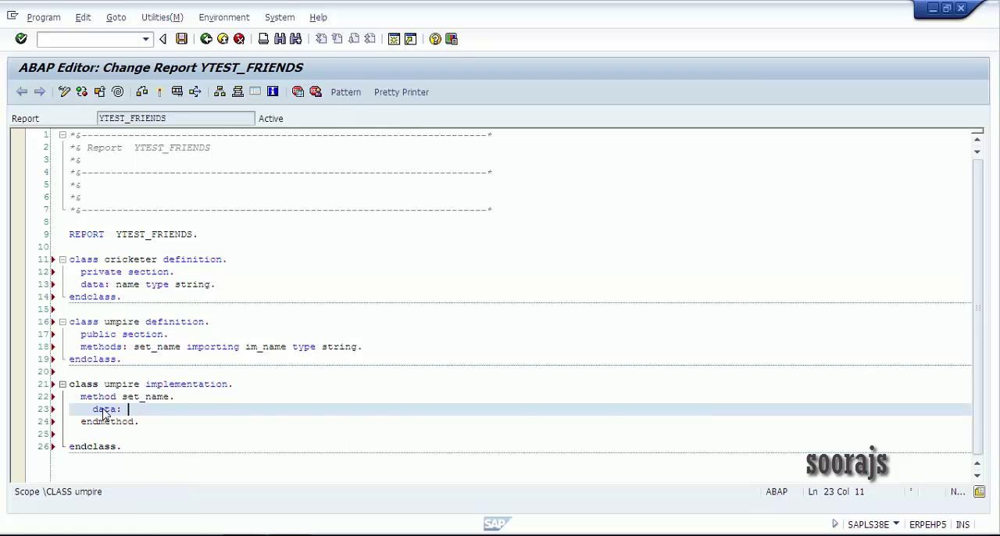
text(lo_cri)
text(cketer type)
text( ref to cric)
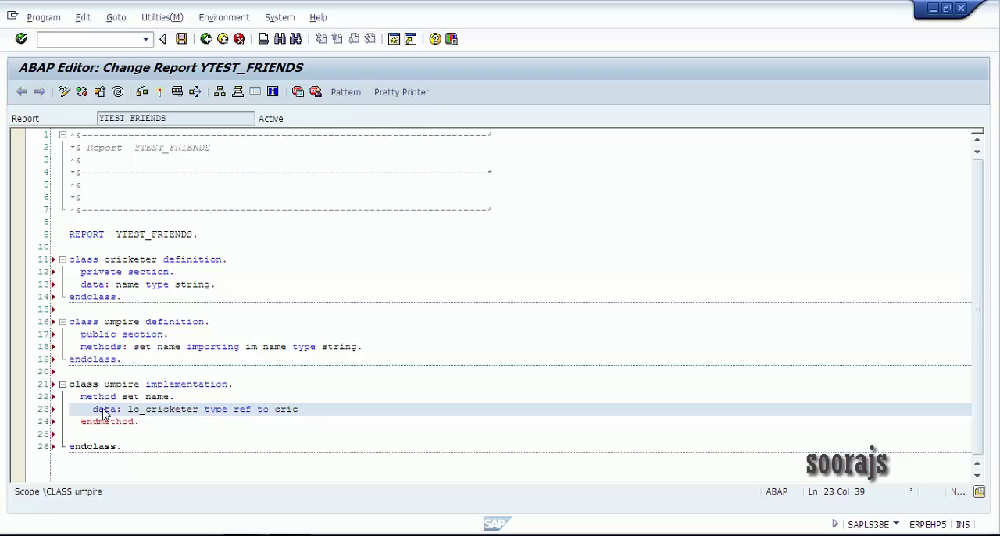
text(keter.)
key(Return)
text(crea)
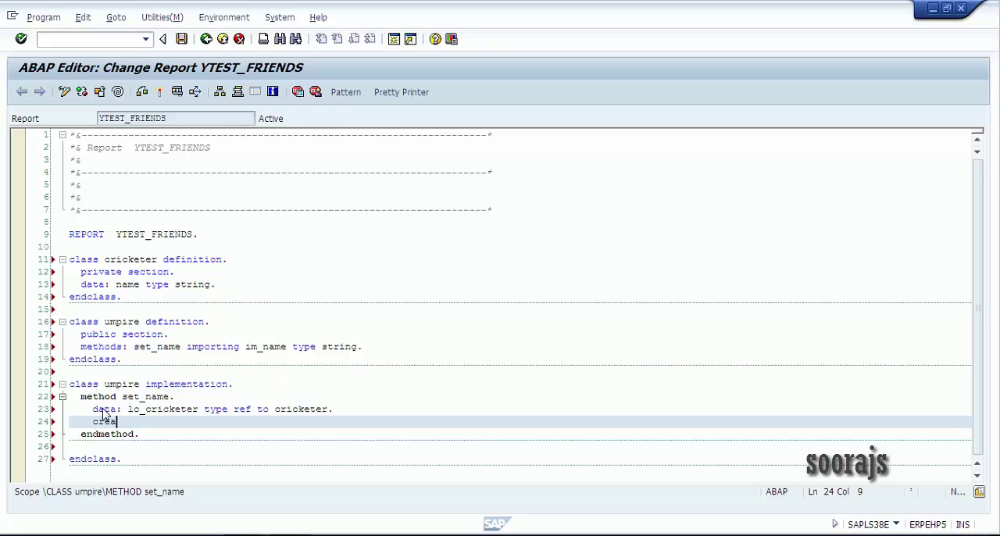
text(te c)
text(bject lo_)
text(cri)
text(cketer)
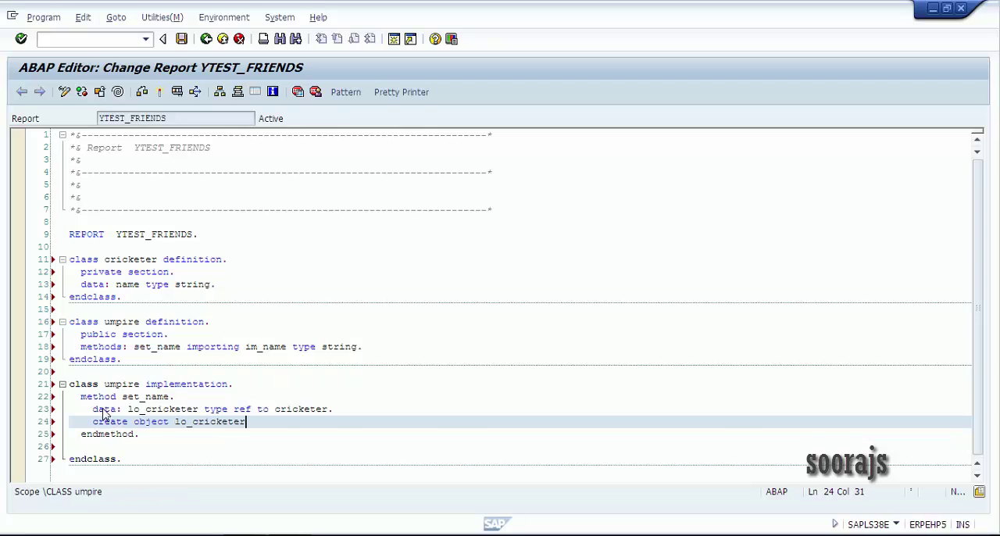
text(.)
click(199, 409)
double_click(165, 409)
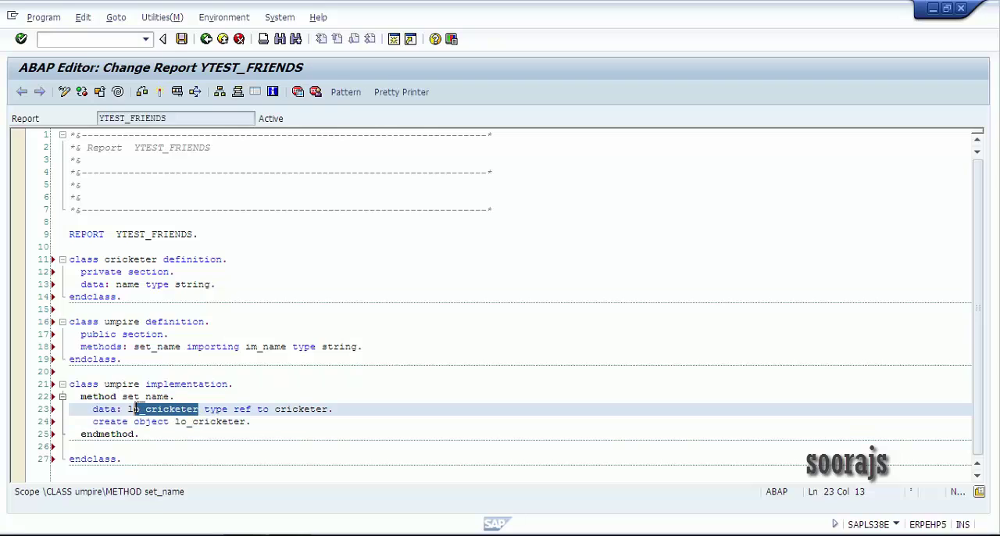
click(255, 423)
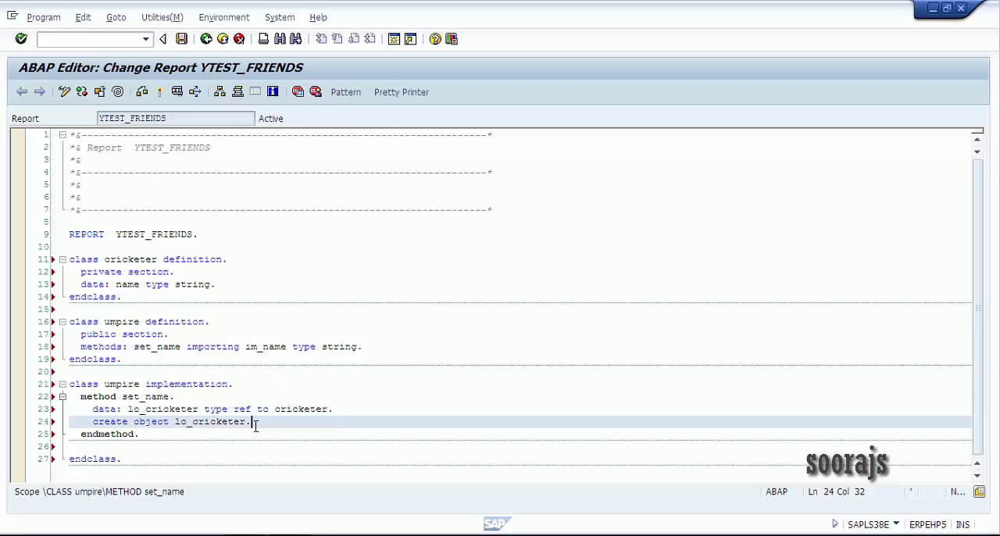
key(Return)
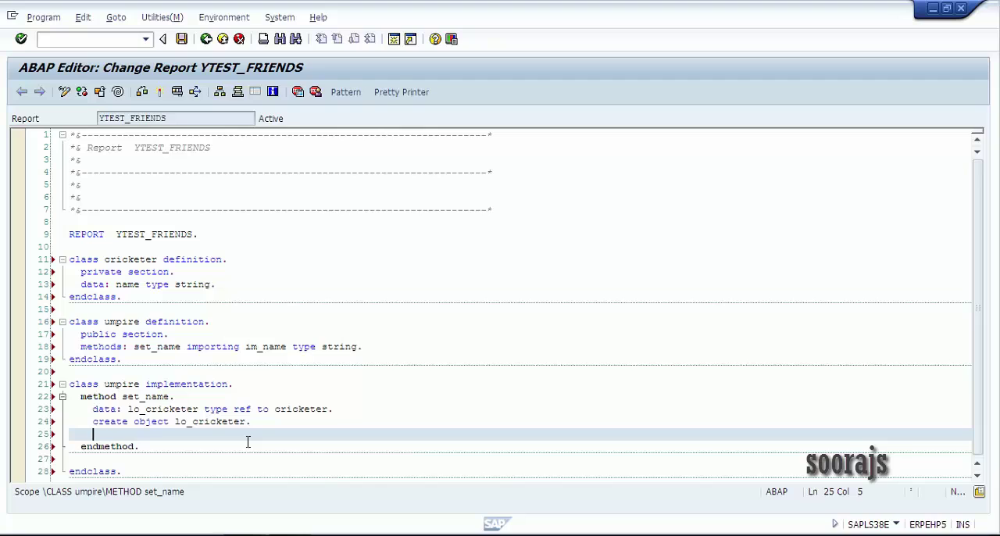
text(lo_cricketer)
text(->name )
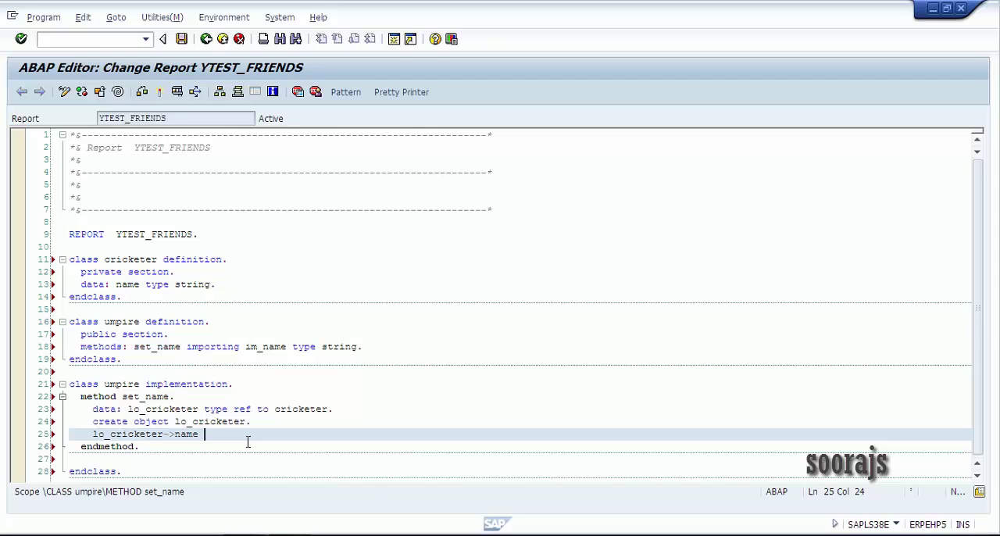
text(= im_na)
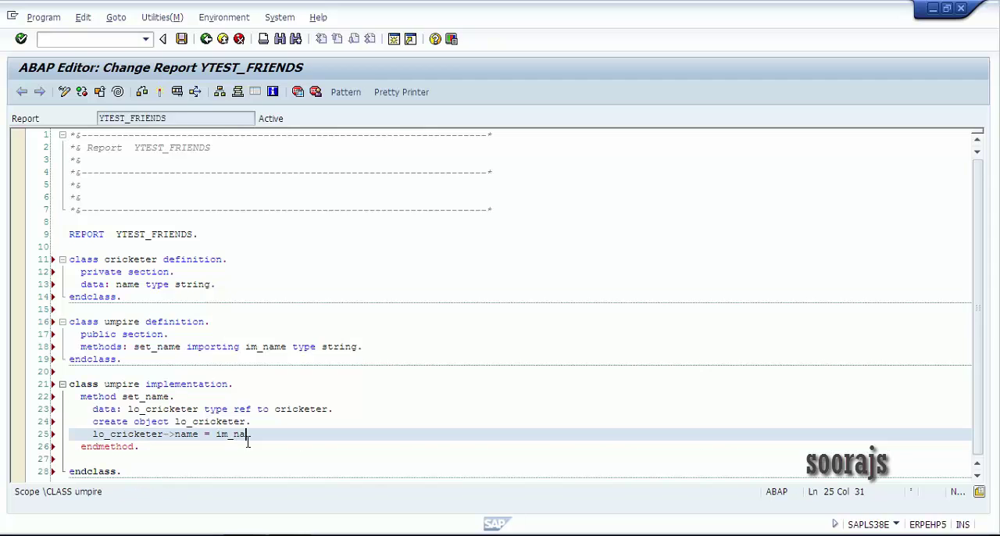
text(me.)
scroll(247, 441, down, 3)
- Assign lo_cricketer->name = im_name and close with ENDMETHOD and ENDCLASS
click(75, 346)
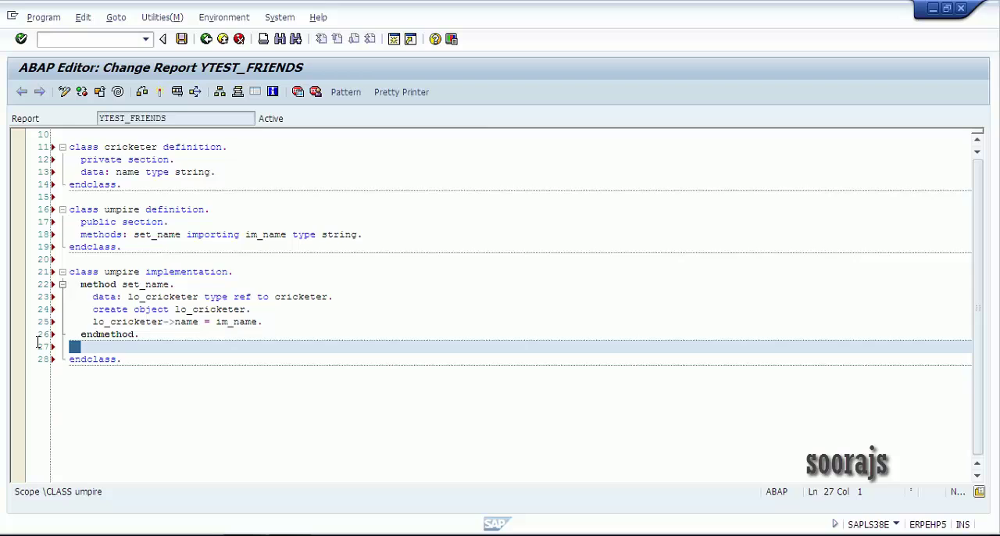
key(BackSpace)
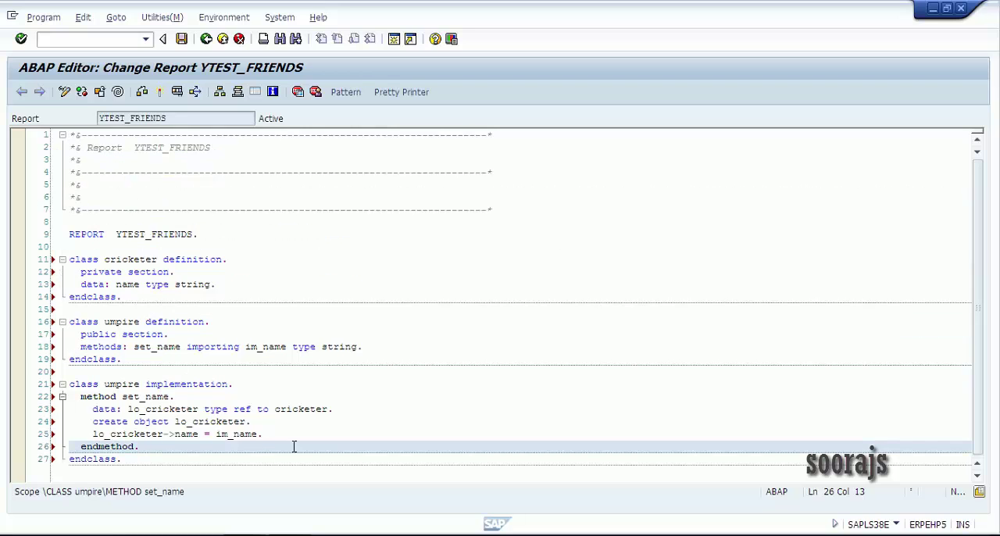
drag(282, 435, 215, 434)
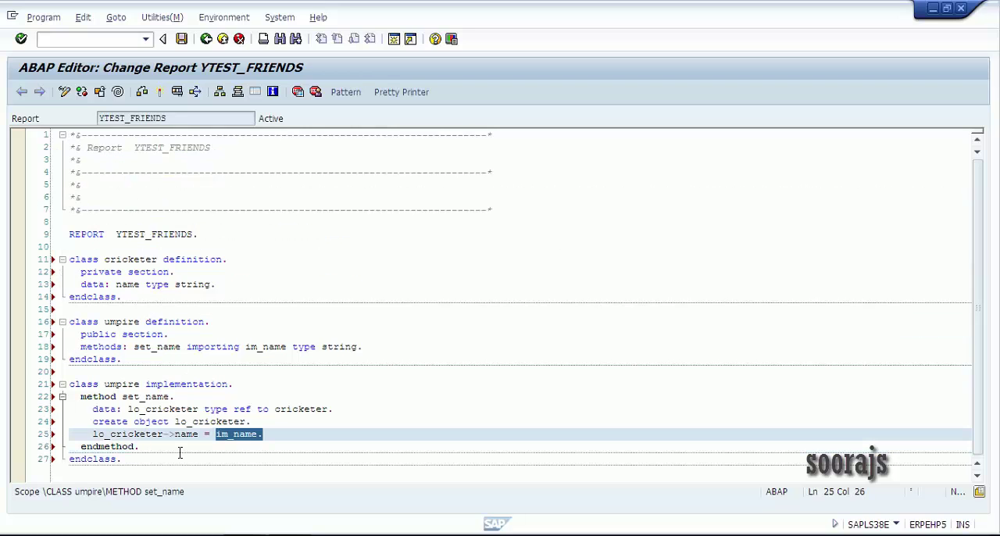
click(179, 459)
key(Return)
key(Return)
key(Return)
text(st)
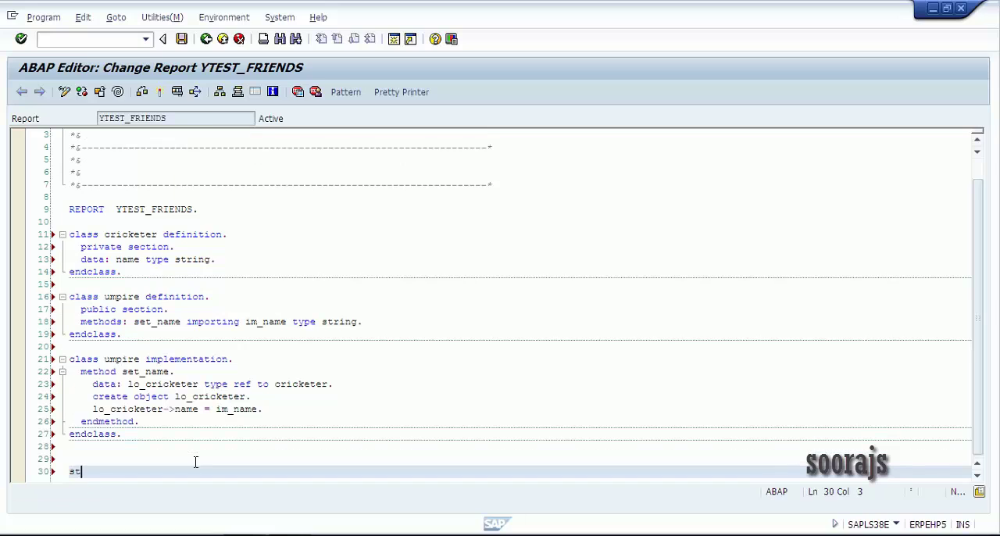
text(art-of-selection.)
- Under START-OF-SELECTION, declare and create lo_umpire, then call set_name( 'Dharamasena' )
key(Return)
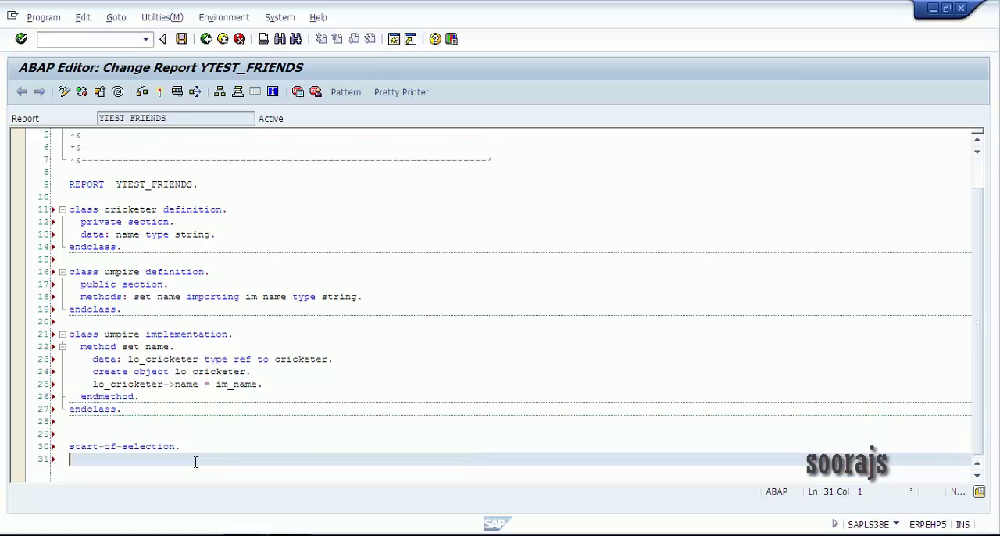
text(da)
text(ta: lo_u)
text(mpire type )
text(ref to )
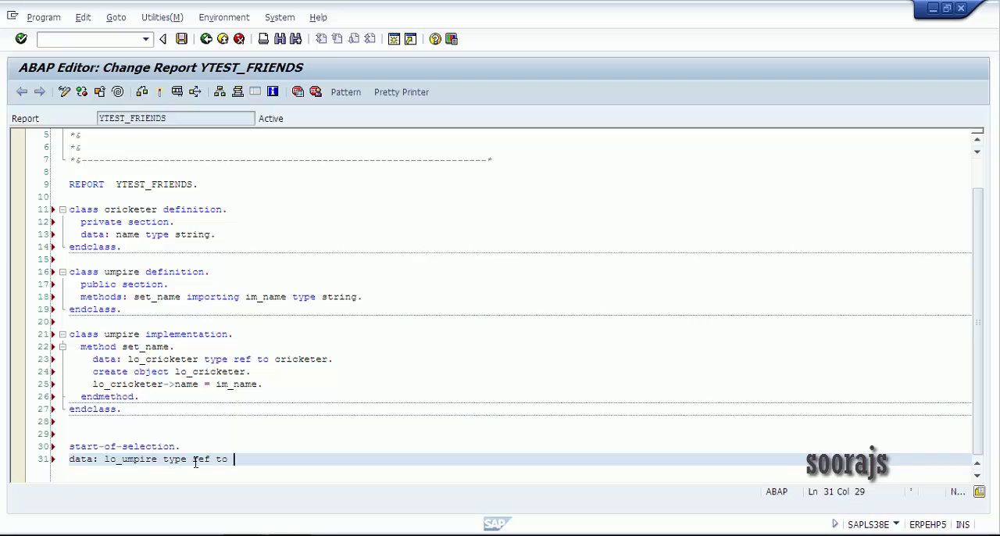
text(umpire.)
key(Return)
text(create object lo)
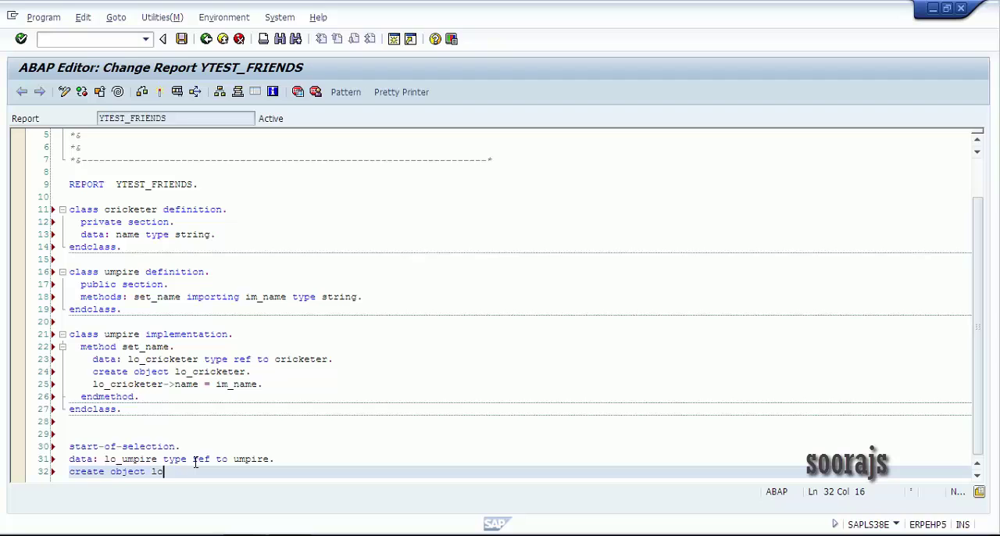
text(_umpire.)
key(Return)
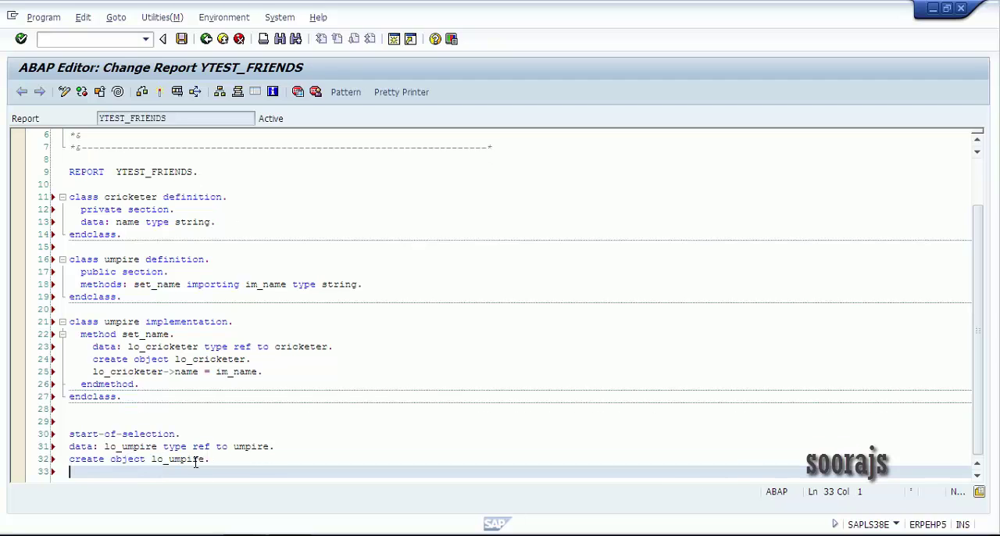
text(lo_ump)
text(ire->s)
text(et_name( )
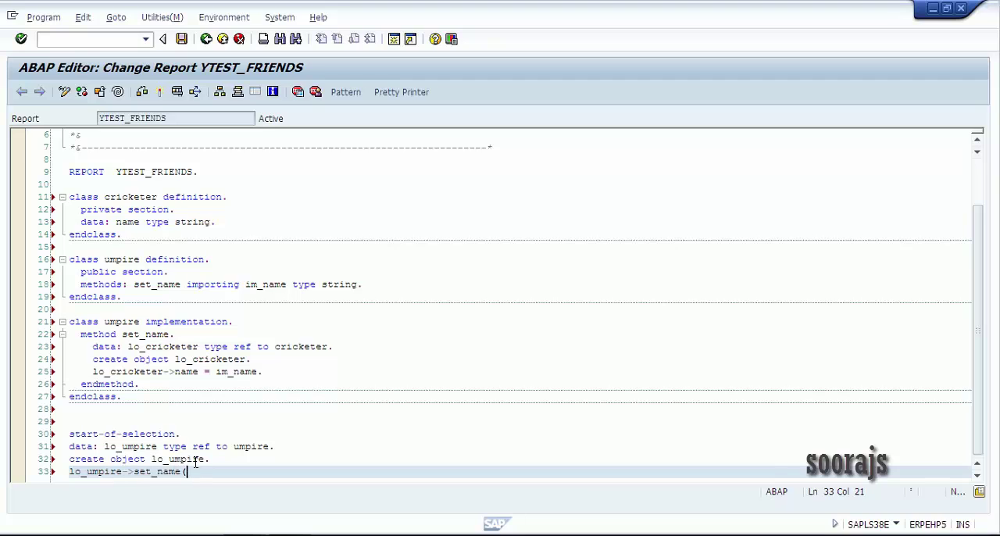
text('Dhara)
text(masena')
text().)
scroll(200, 461, down, 3)
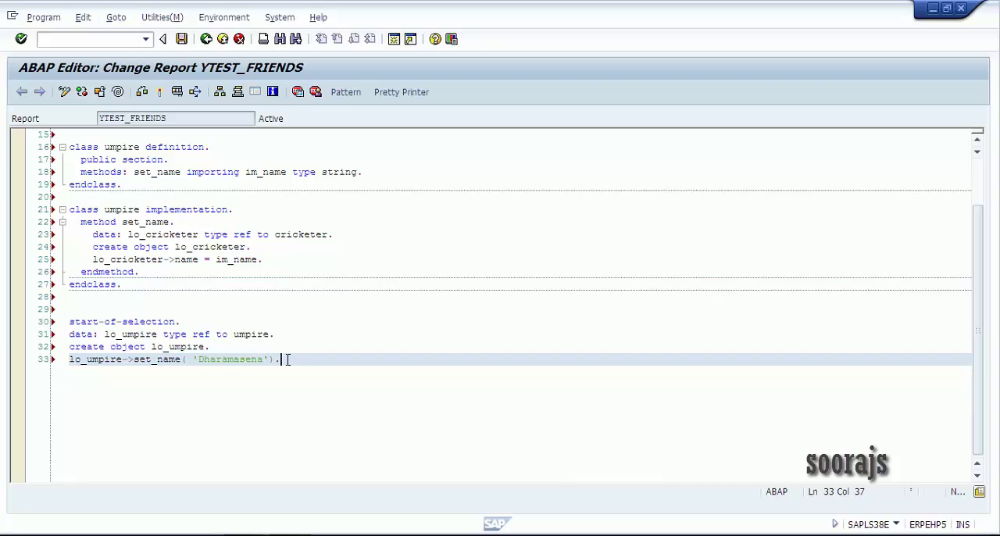
drag(281, 359, 69, 378)
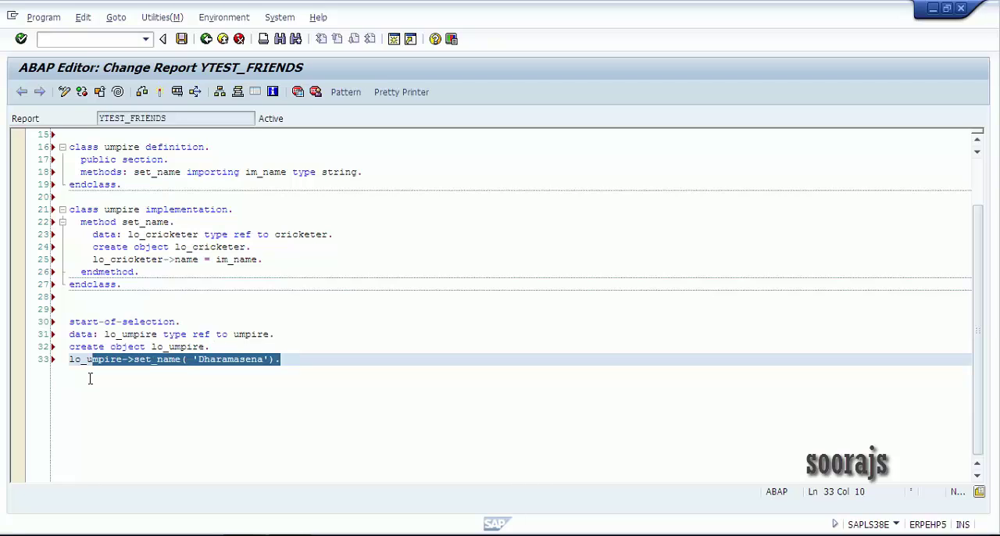
click(268, 359)
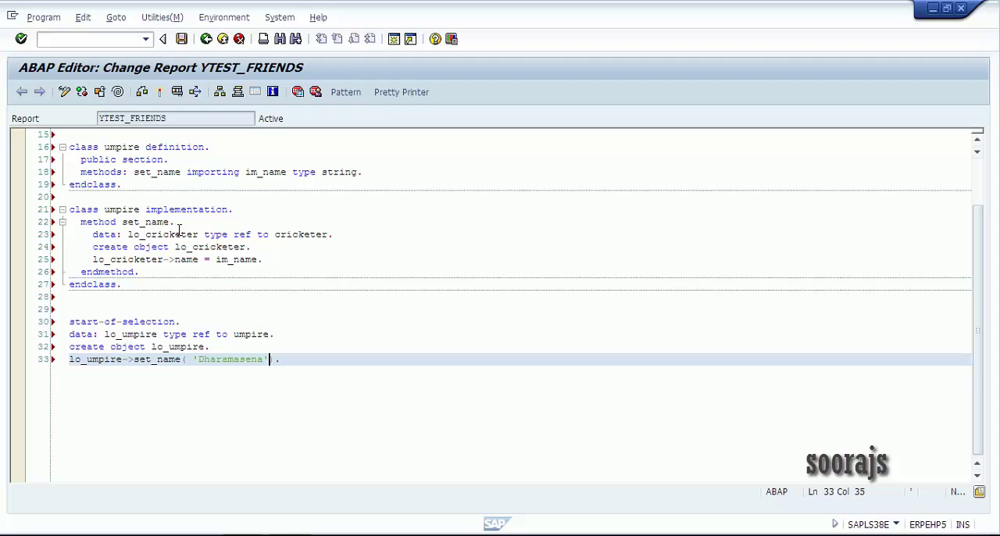
mouse_move(94, 234)
mouse_down()
mouse_move(234, 259)
mouse_move(81, 260)
mouse_up()
click(265, 259)
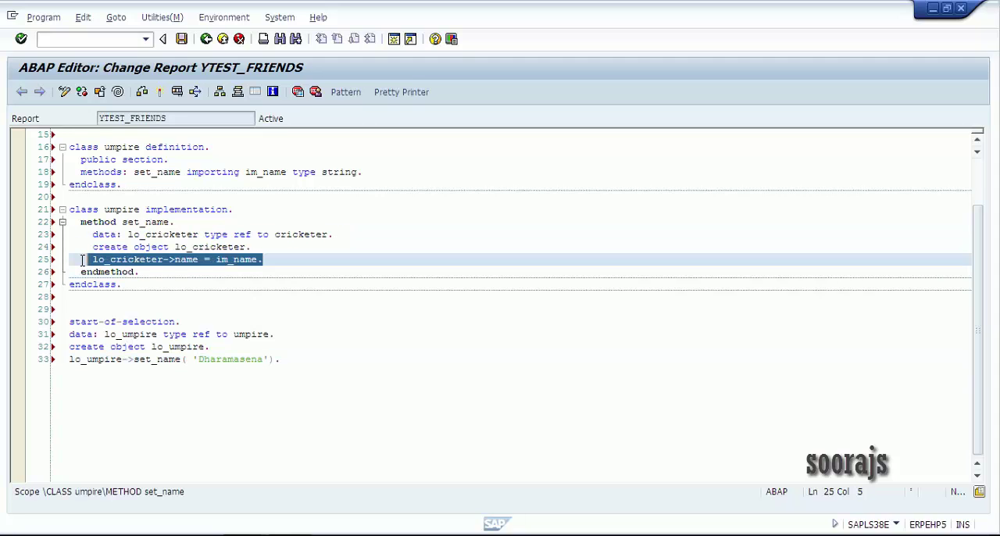
click(230, 271)
scroll(153, 257, up, 3)
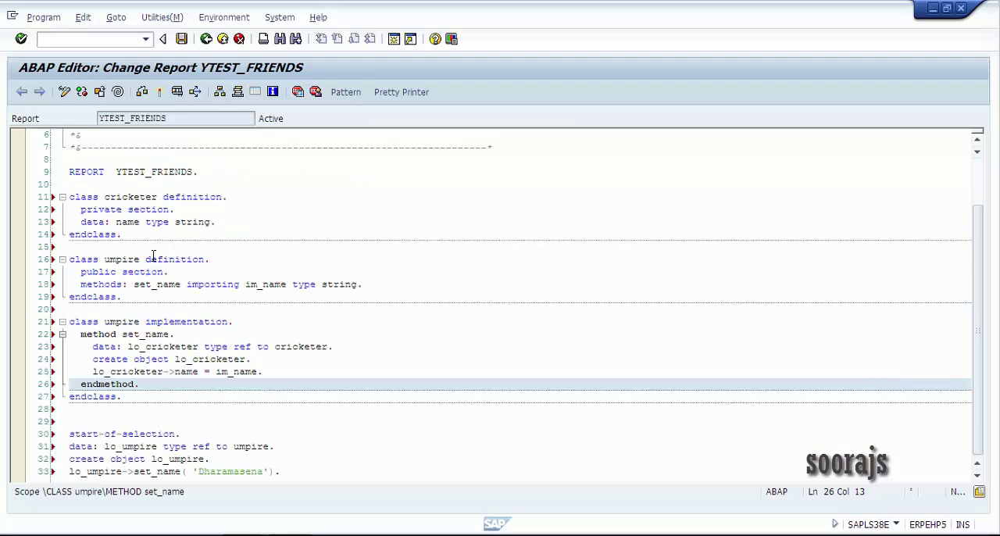
drag(174, 210, 109, 197)
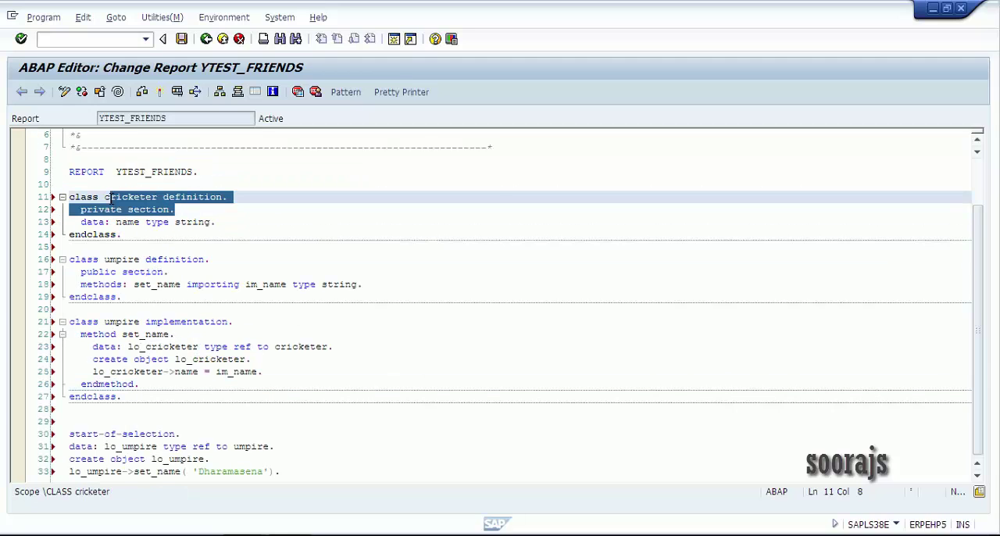
click(208, 233)
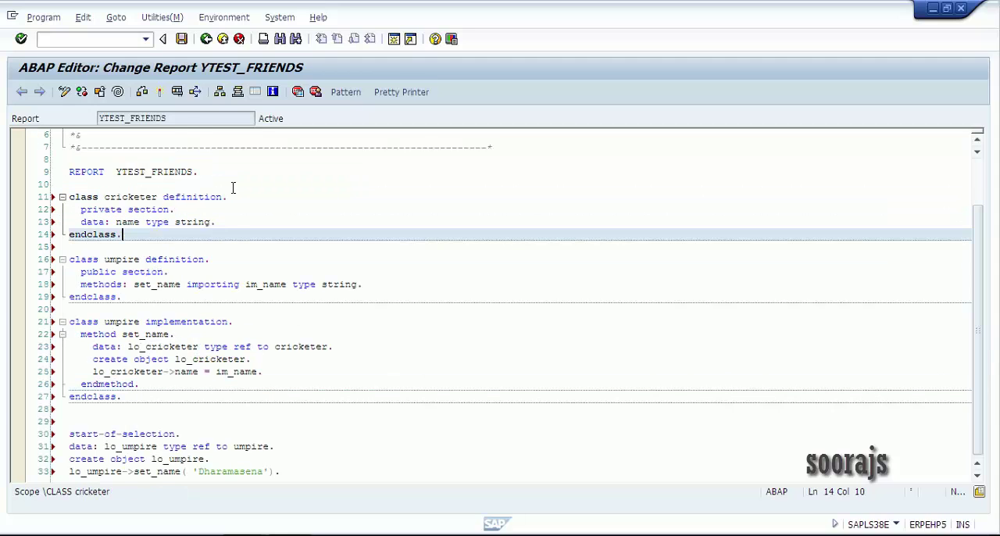
- Syntax-check the report, noting row 25's private NAME error, and cut the umpire definition
click(142, 91)
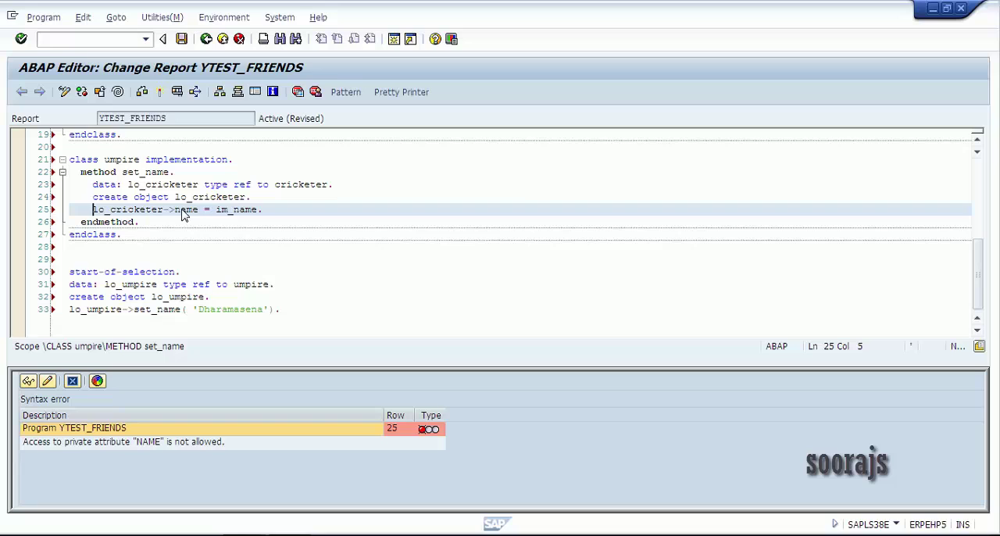
drag(259, 209, 94, 197)
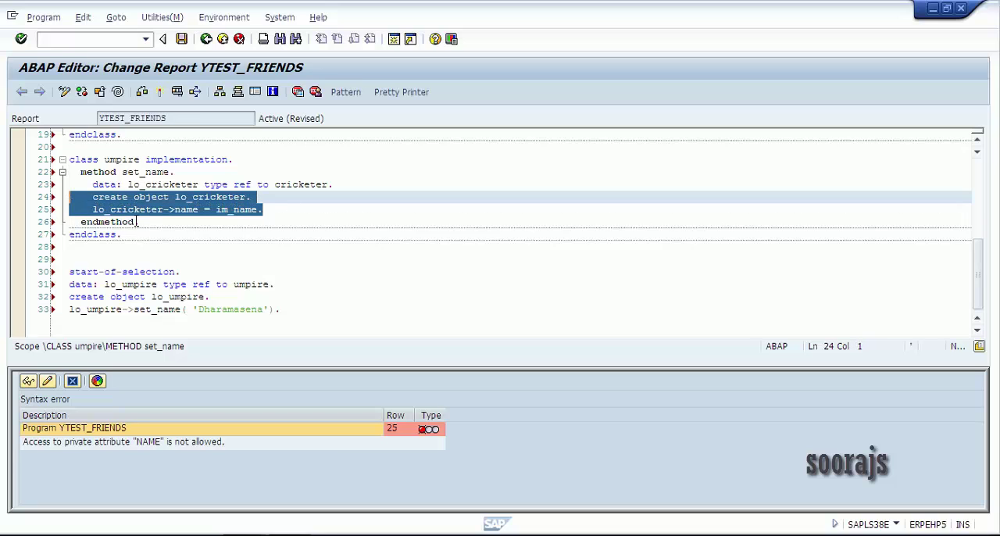
scroll(172, 235, up, 5)
click(139, 259)
key(shift+Home)
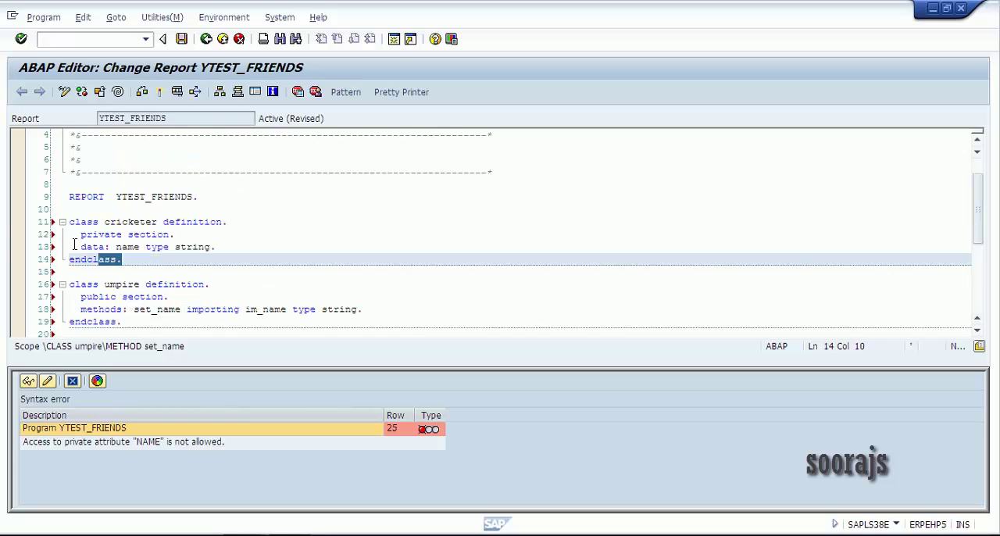
key(shift+Up)
key(shift+Up)
key(shift+Up)
scroll(221, 294, down, 2)
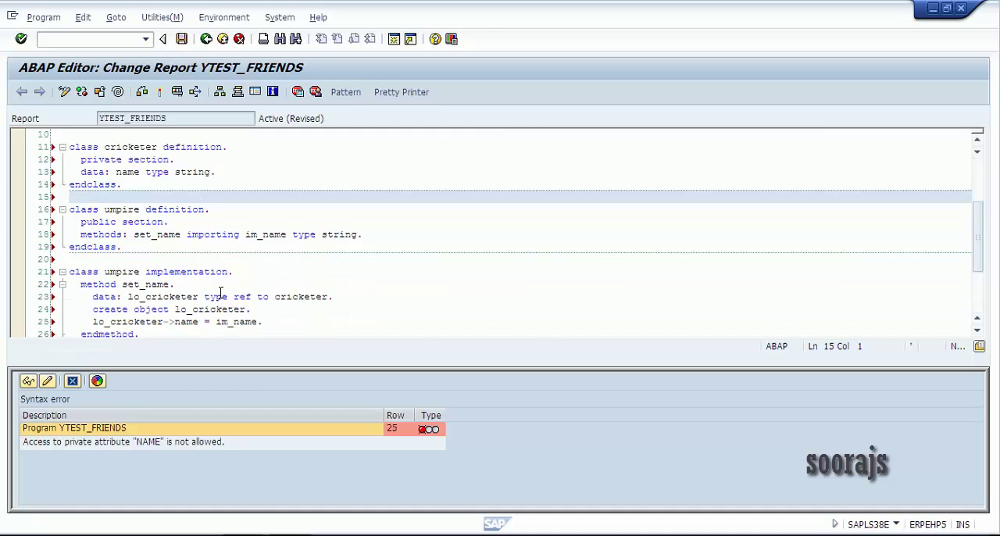
scroll(221, 297, up, 1)
double_click(130, 184)
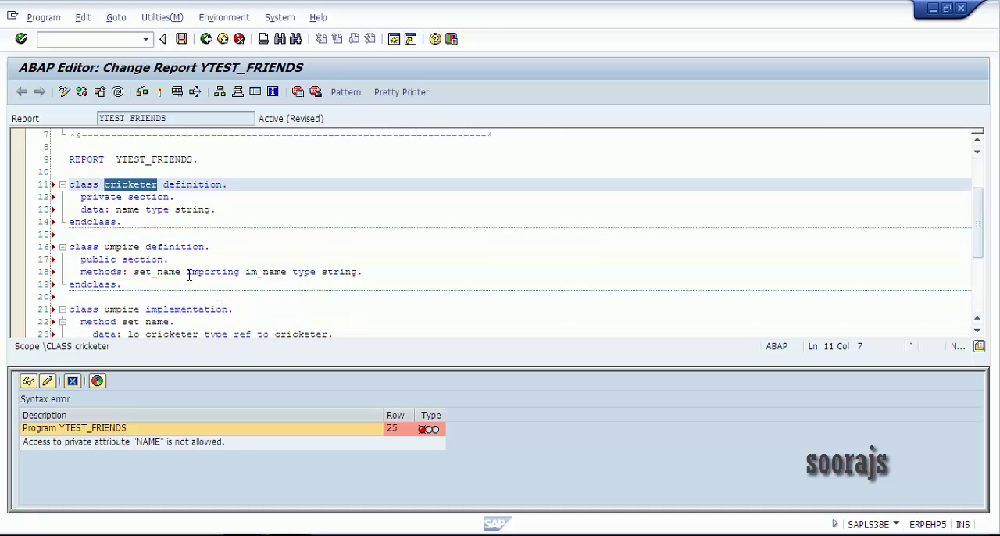
drag(129, 284, 69, 247)
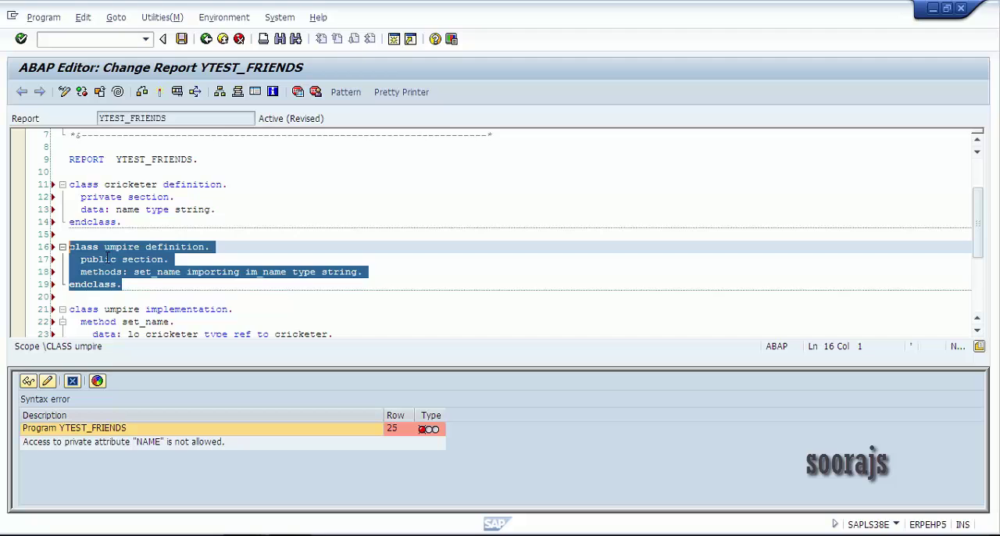
key(ctrl+x)
- Paste the umpire definition above class cricketer, separated by a blank line
click(70, 172)
key(ctrl+v)
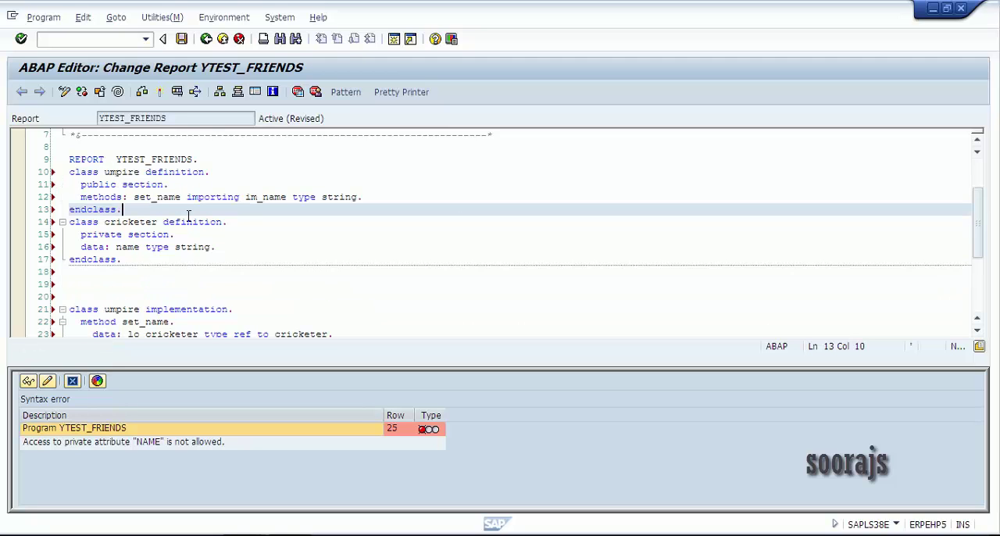
key(Return)
- Declare umpire as FRIENDS in the cricketer definition header and highlight both class names
click(224, 234)
text(fr)
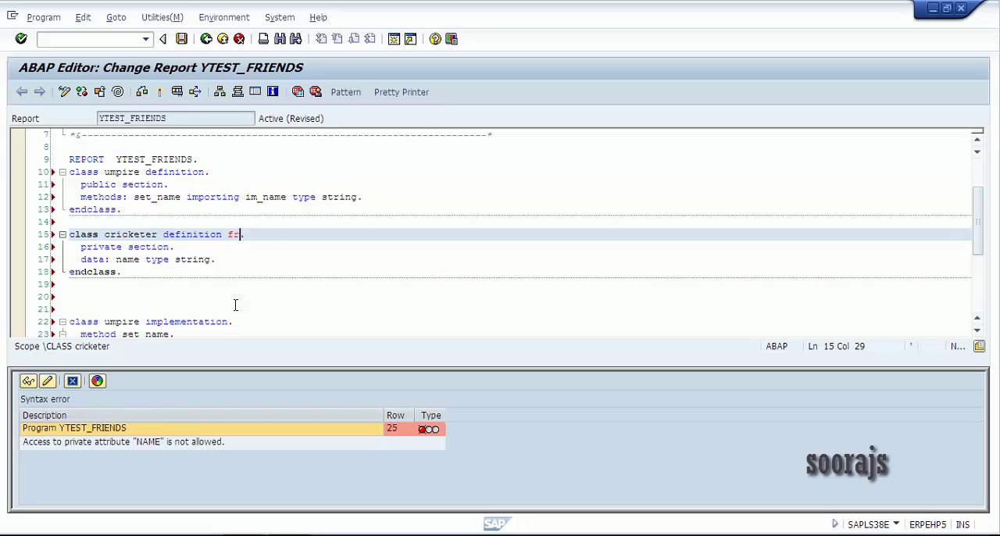
text(iends ump)
text(ire)
key(Up)
key(Up)
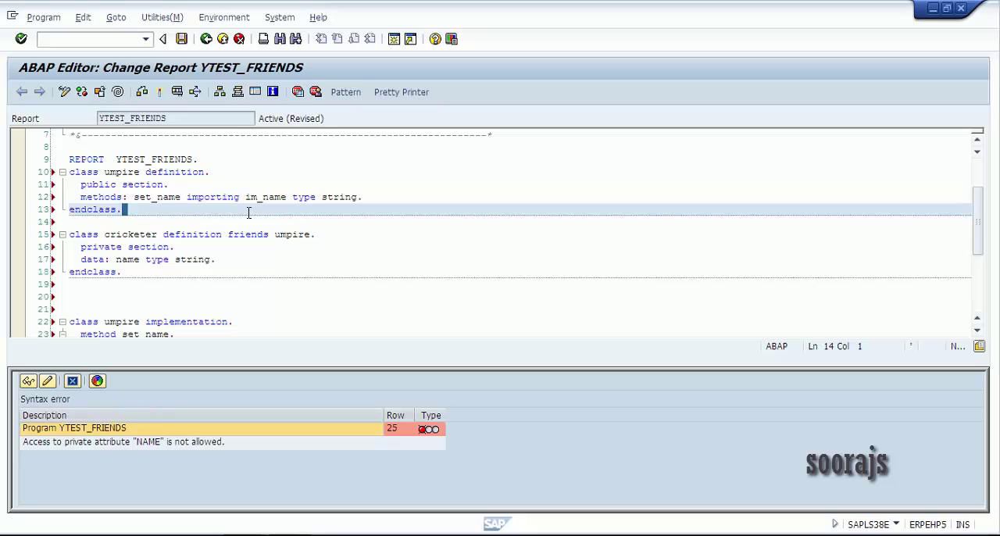
drag(320, 234, 275, 234)
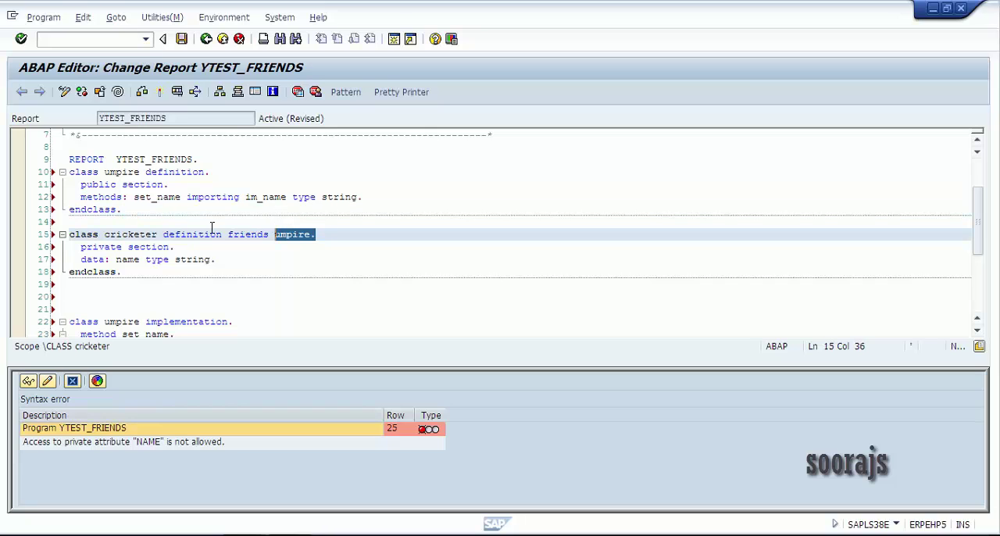
drag(154, 234, 109, 234)
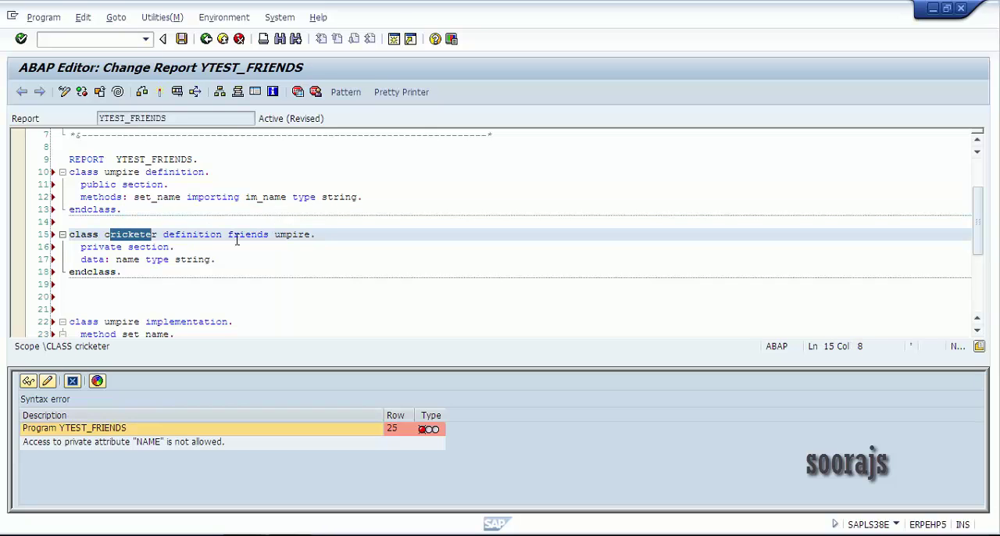
drag(317, 235, 278, 234)
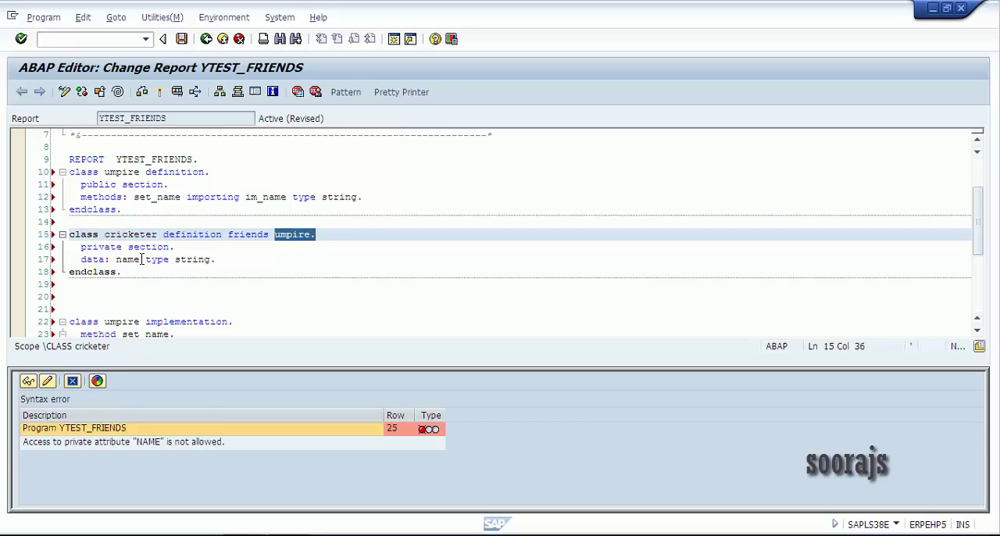
drag(141, 260, 116, 259)
scroll(157, 258, down, 3)
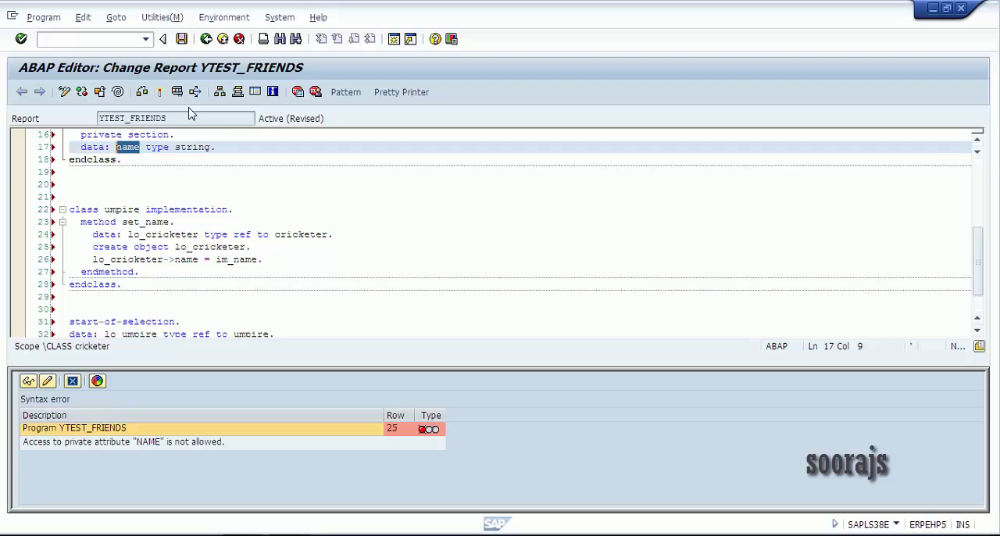
- Activate YTEST_FRIENDS, set a breakpoint on the line 34 set_name call, and run it
click(142, 92)
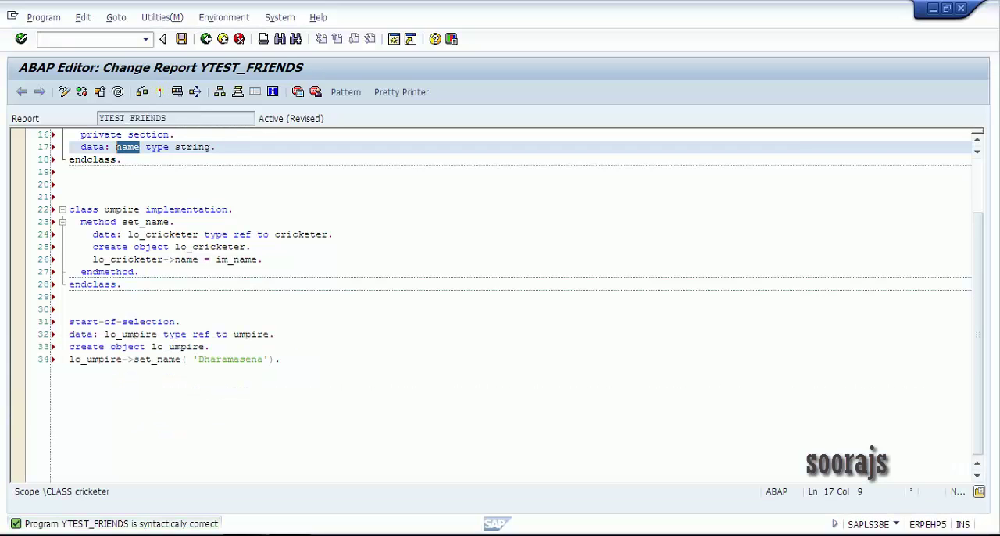
click(31, 360)
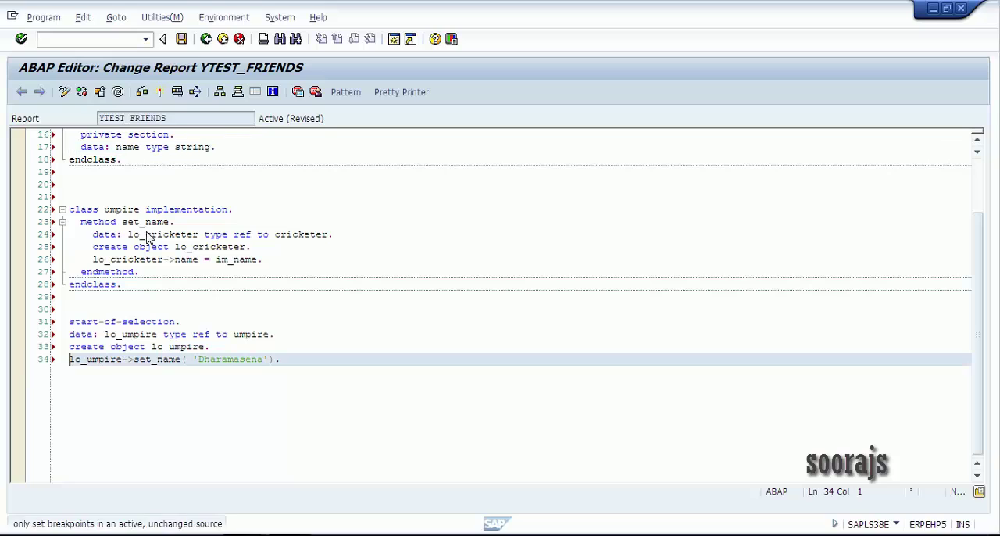
click(160, 92)
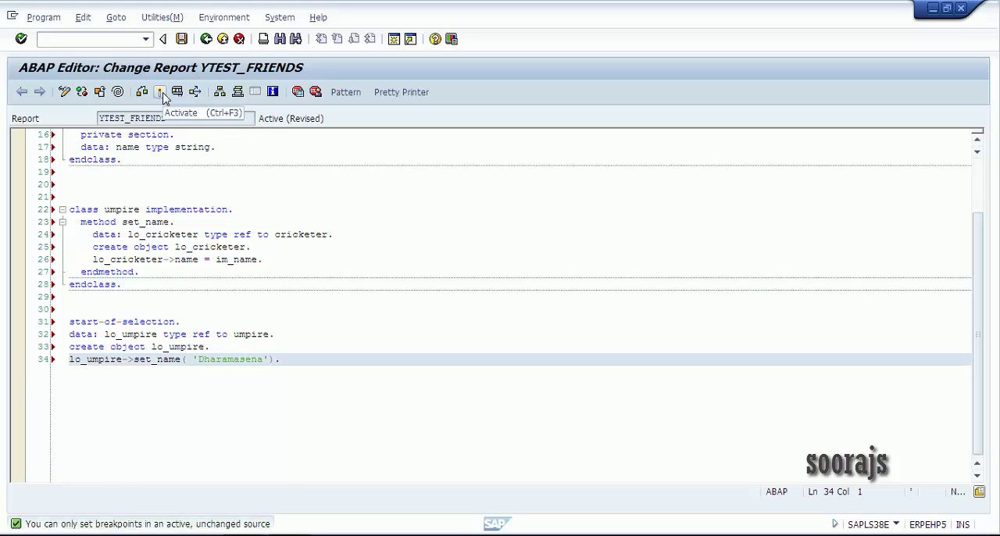
click(161, 92)
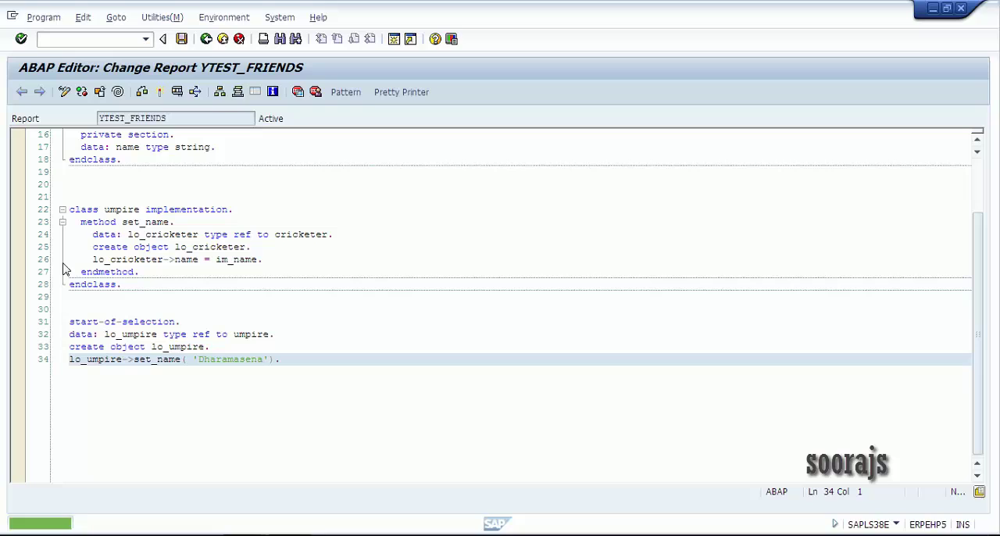
click(19, 361)
click(178, 92)
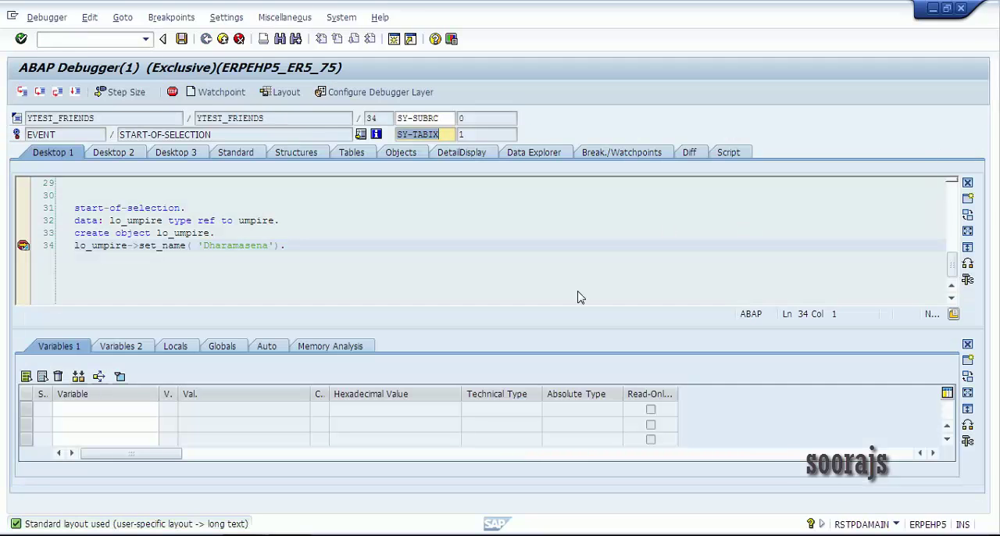
- Add lo_umpire to Variables 1, inspect its UMPIRE attributes in Objects, then go back
double_click(173, 233)
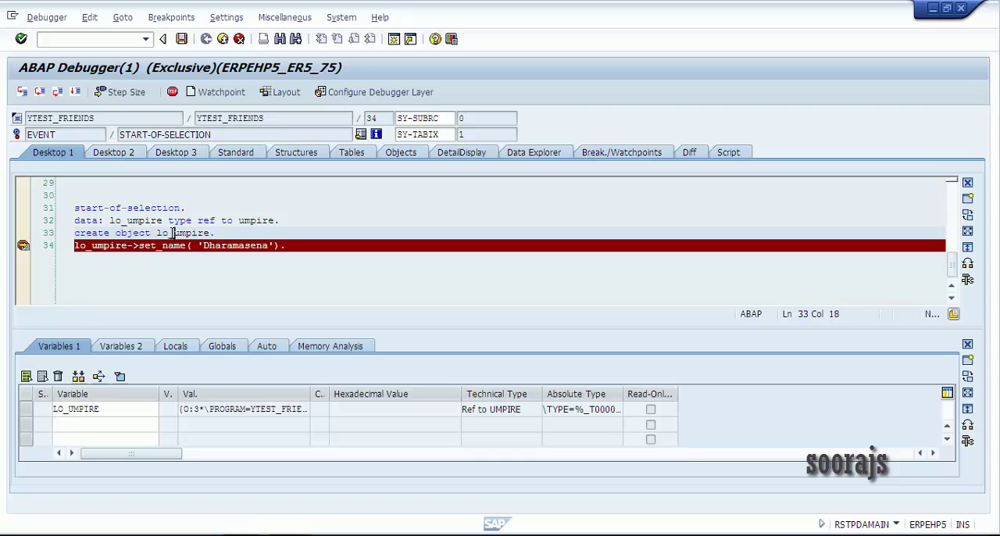
click(94, 408)
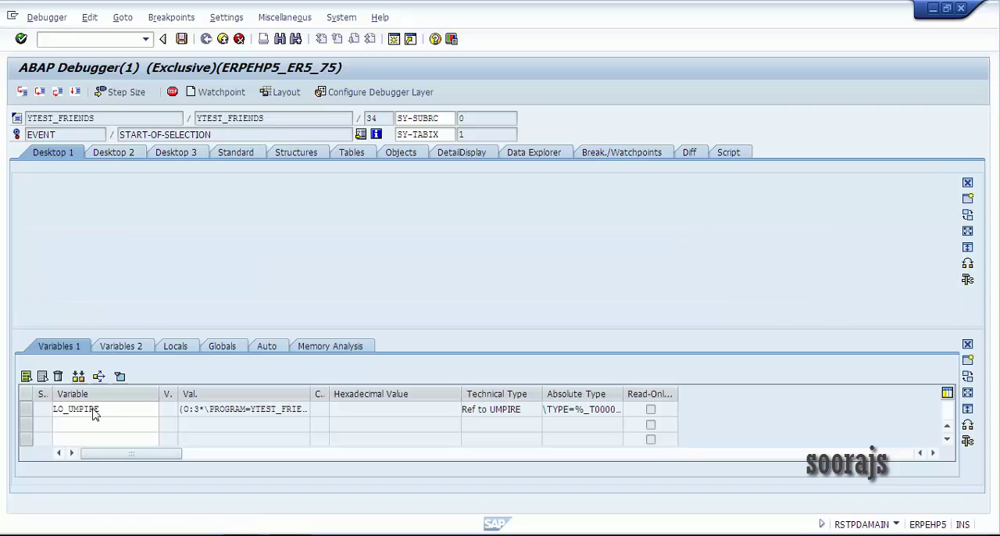
double_click(94, 409)
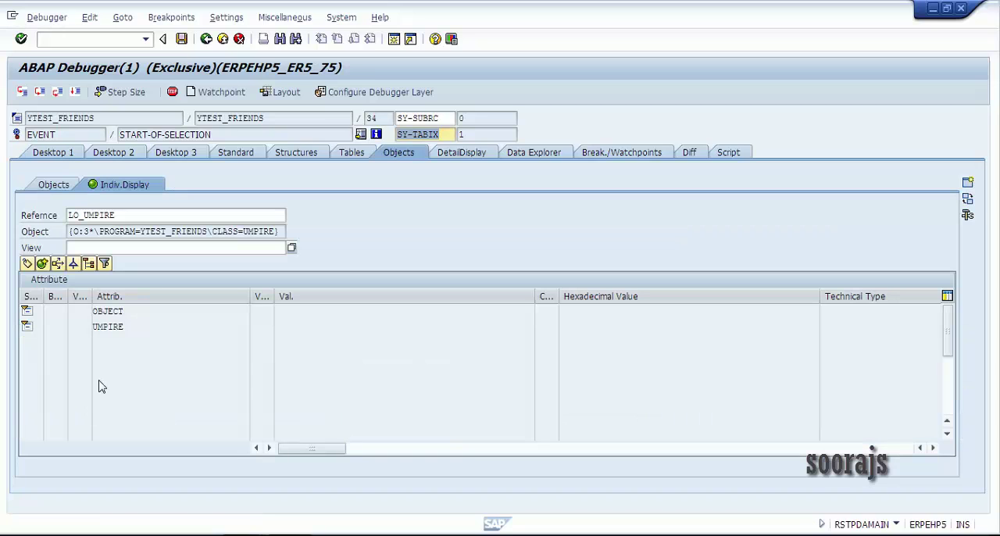
click(206, 39)
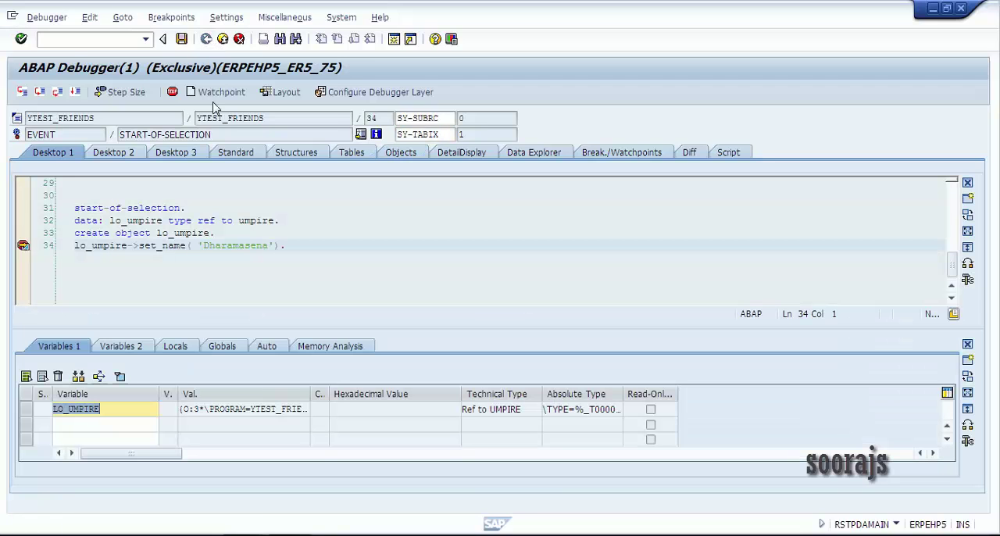
- Step into set_name with F5, watch lo_cricketer, and see its NAME still empty
key(F5)
key(F5)
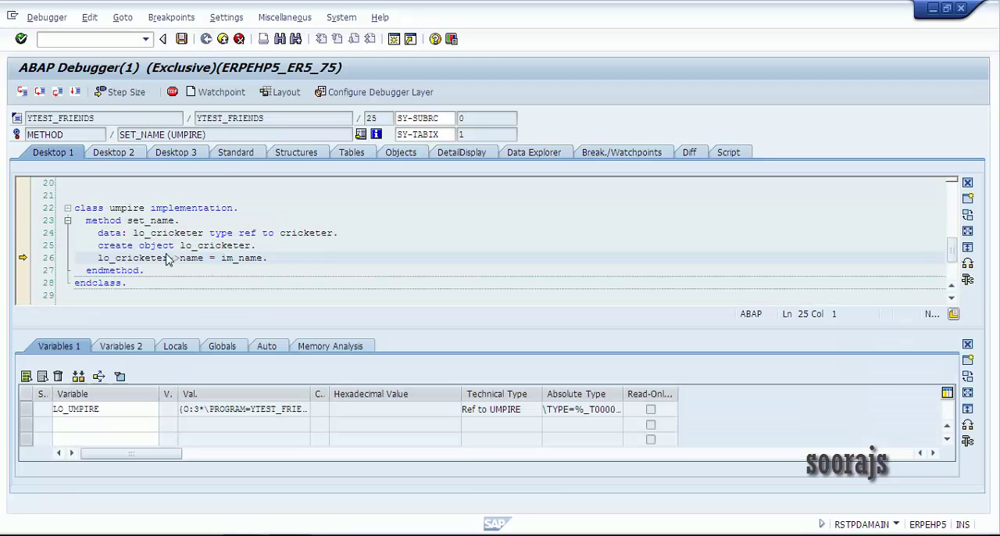
double_click(227, 247)
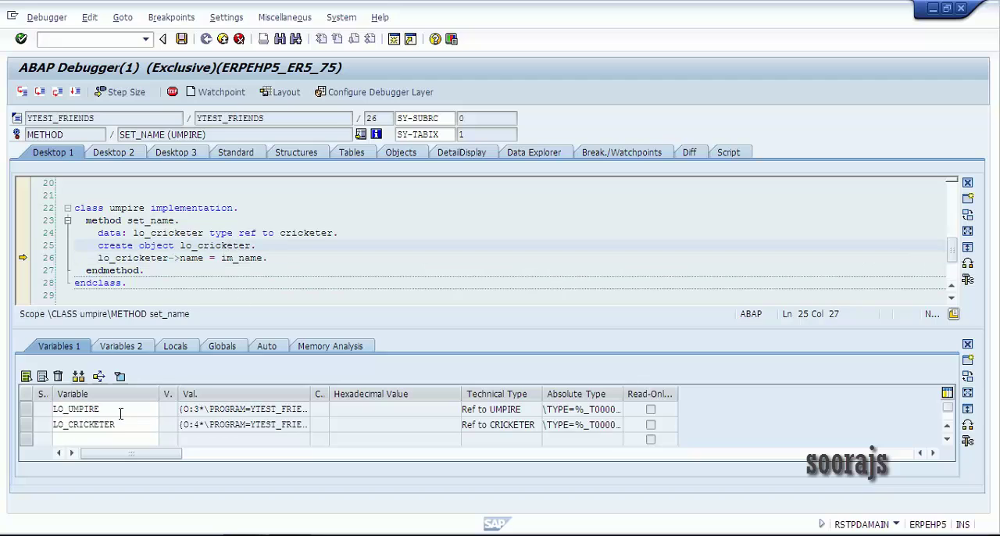
double_click(84, 424)
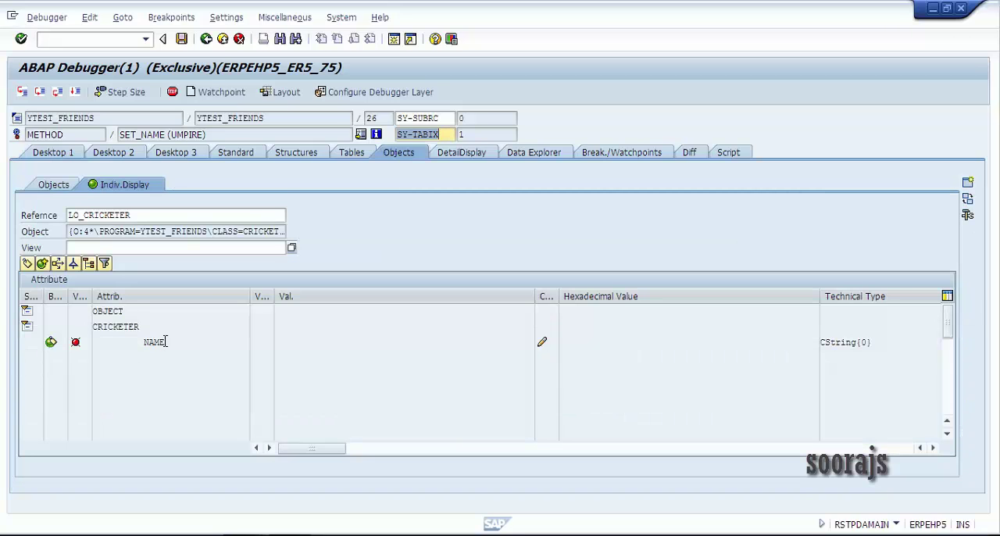
drag(166, 342, 138, 342)
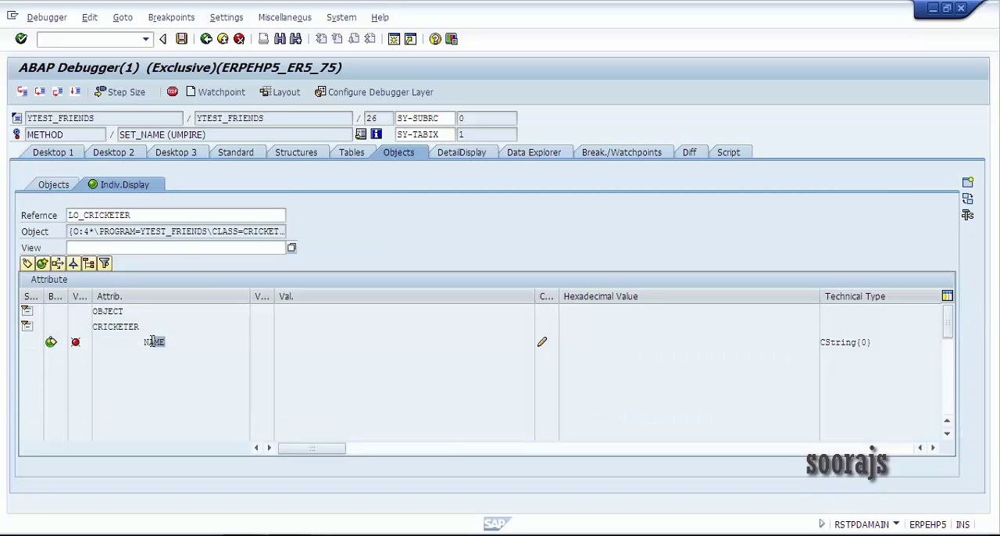
click(206, 39)
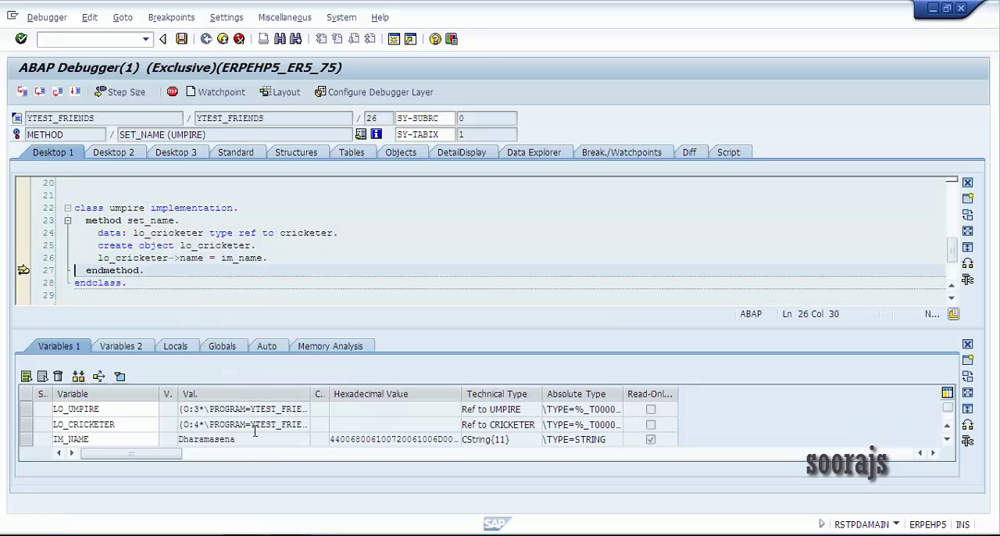
- Reopen lo_cricketer's attributes and confirm NAME holds 'Dharamasena'
double_click(93, 424)
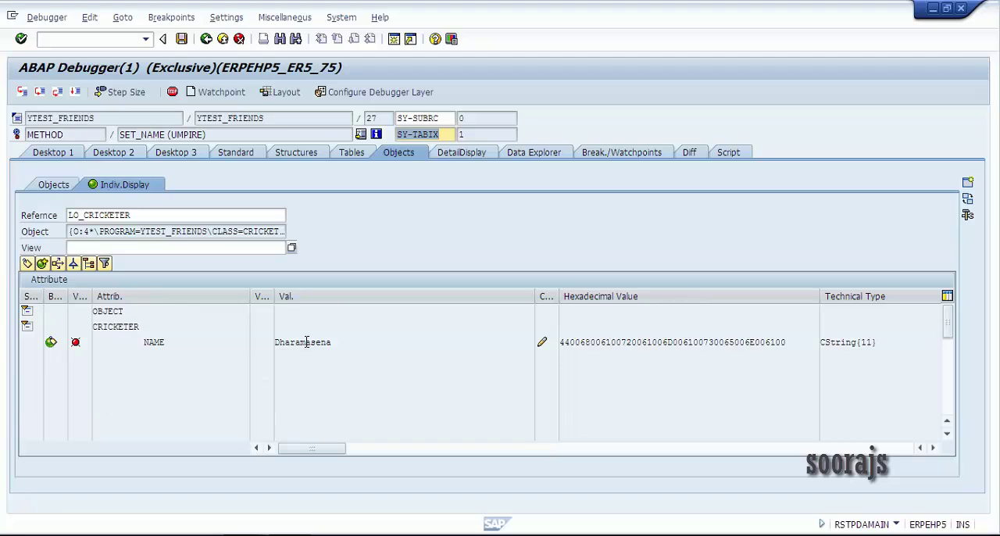
drag(196, 342, 92, 343)
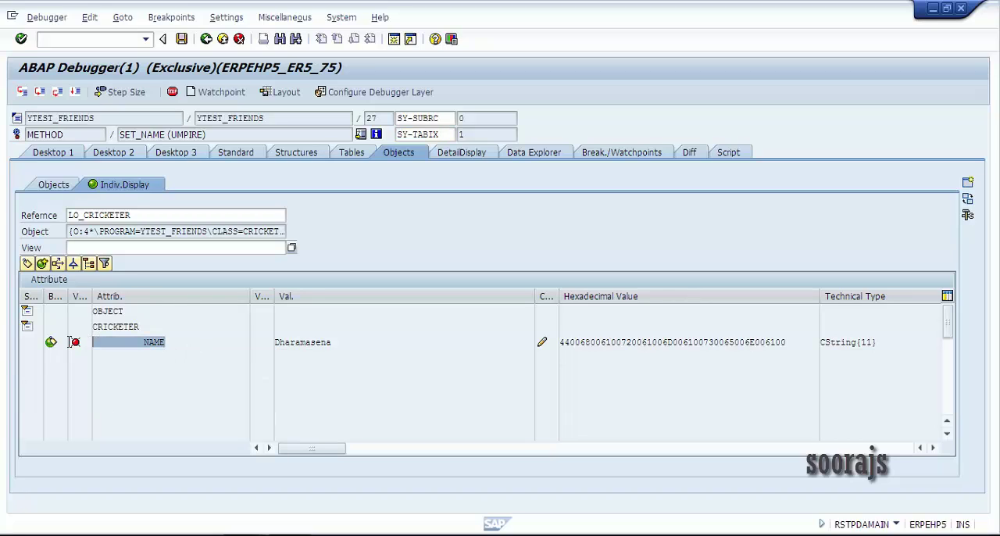
click(94, 343)
drag(332, 343, 265, 343)
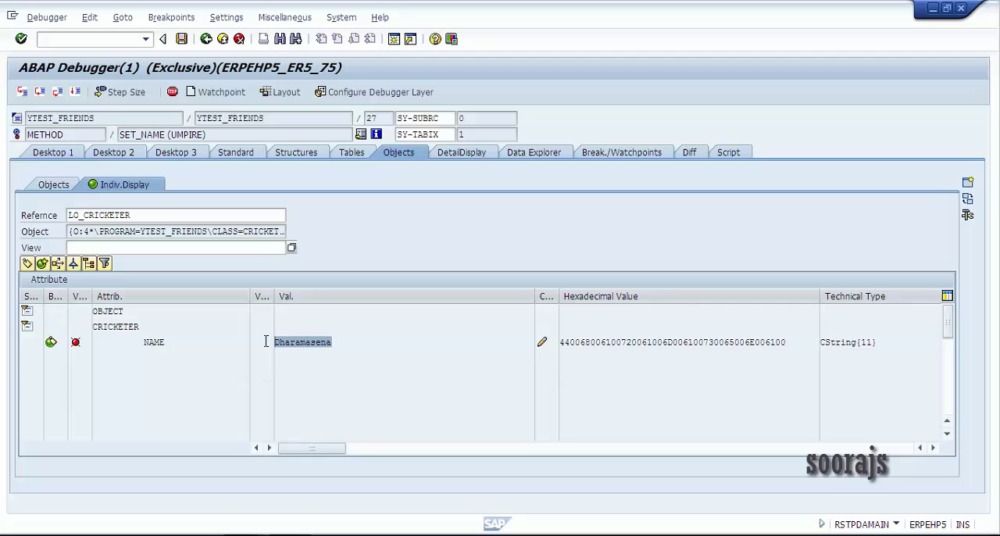
click(275, 342)
- Leave the debugger, add write: lo_cricketer->name. on line 27 of set_name, then activate and run the report
click(206, 38)
key(F8)
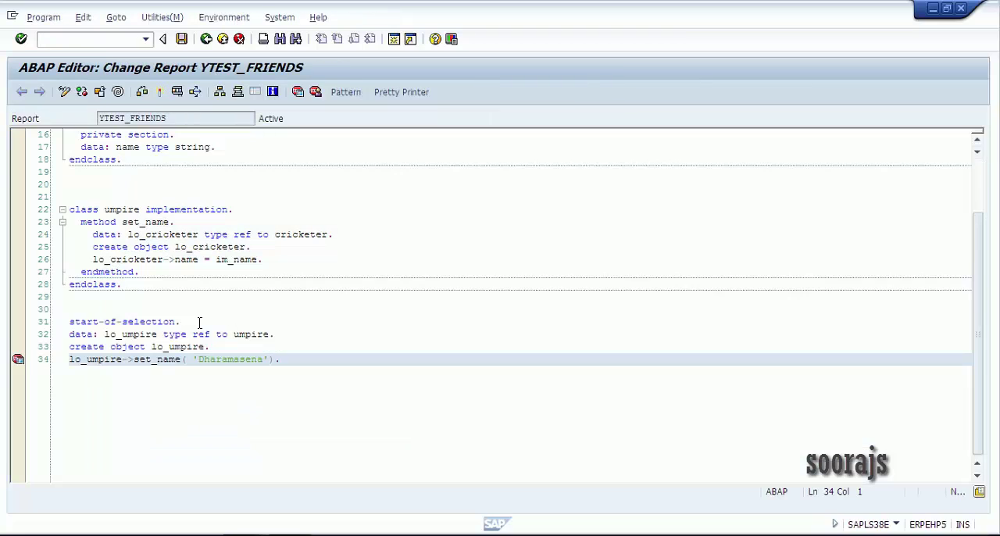
click(312, 265)
key(Return)
text(wr)
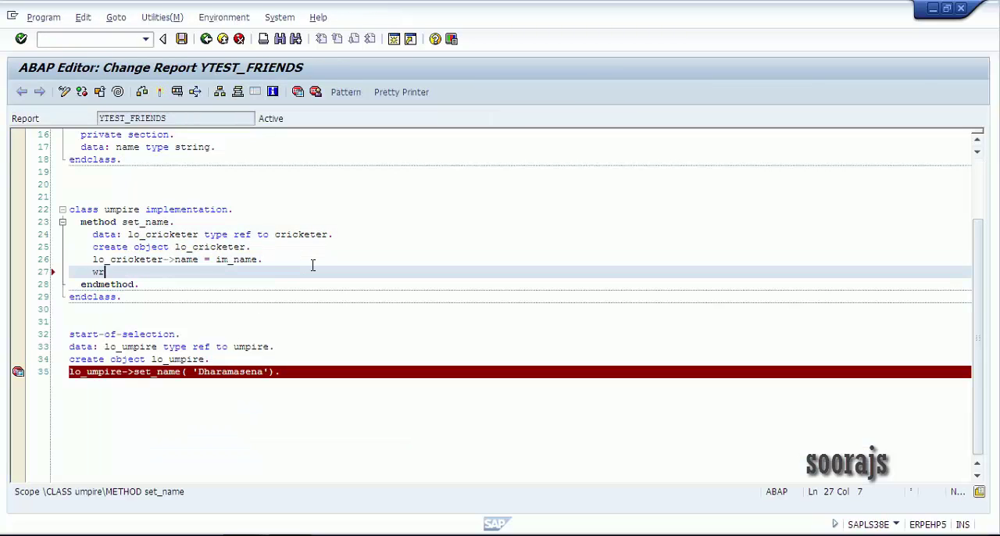
text(ite: lo_cri)
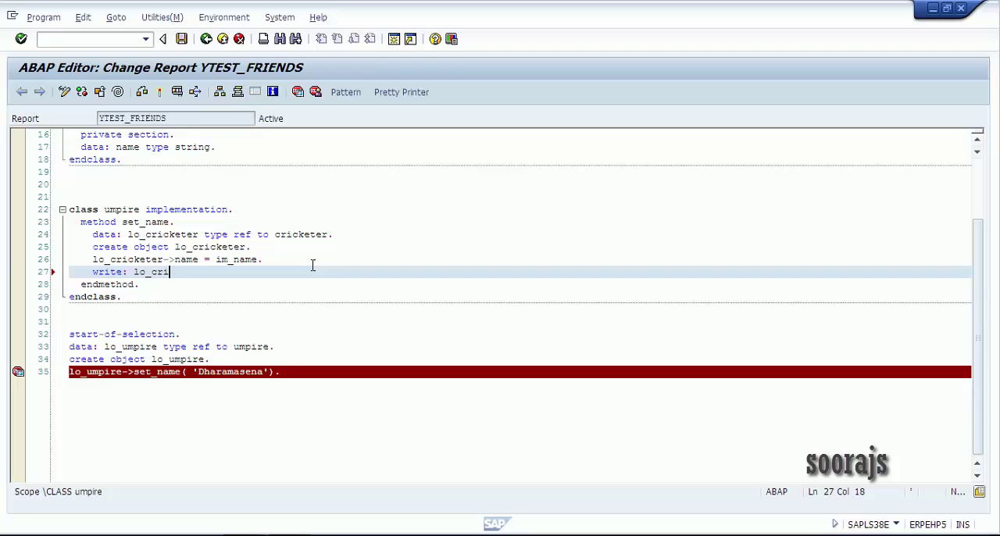
text(cketer->name.)
click(159, 91)
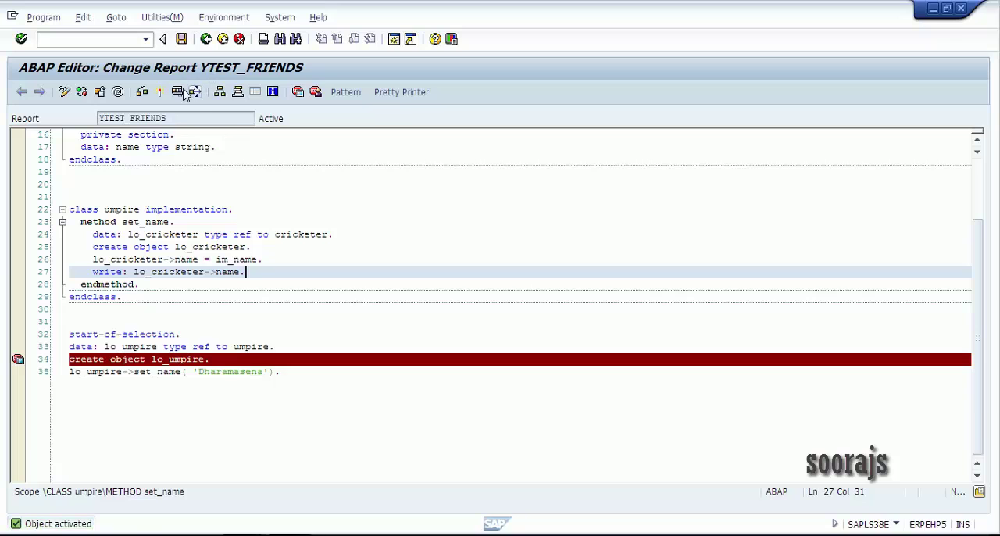
click(177, 92)
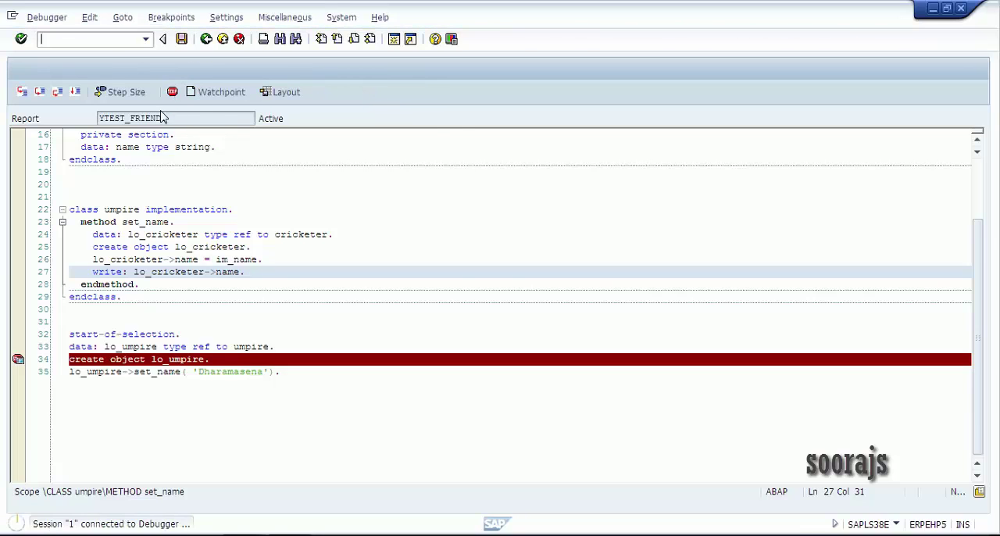